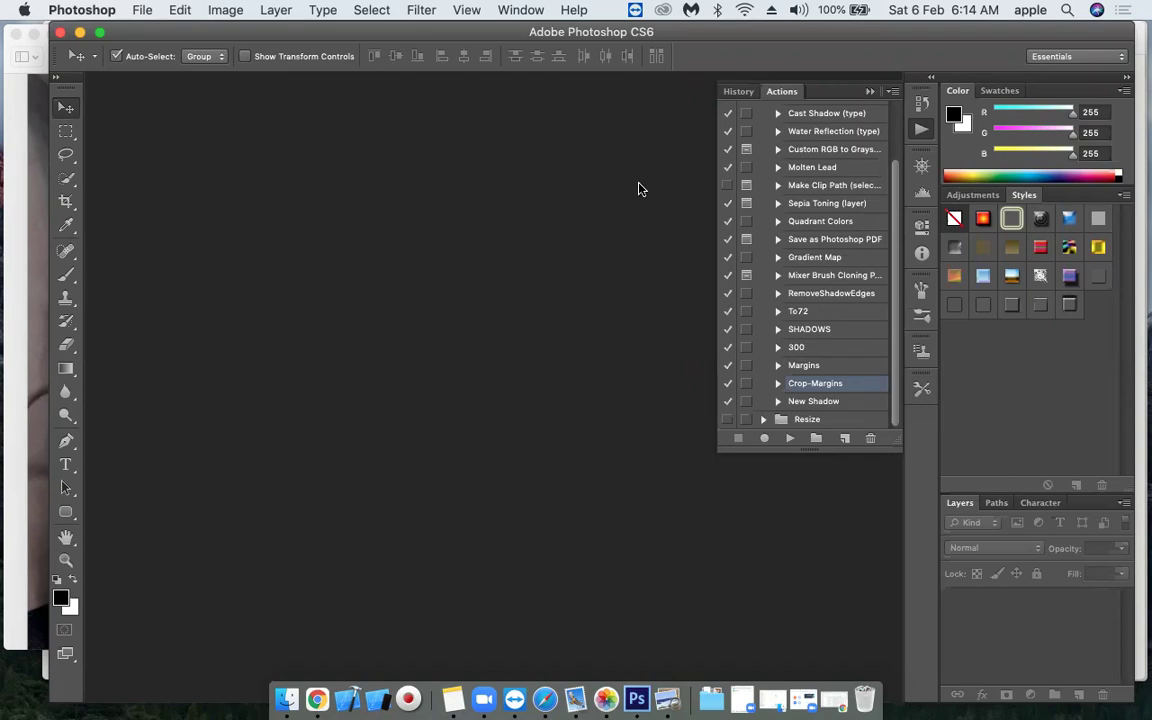
In a new Finder window, browse PSDs > REALME and select Realme 7i-Mock.psd.
{"action": "left_click", "coordinate": [287, 698]}
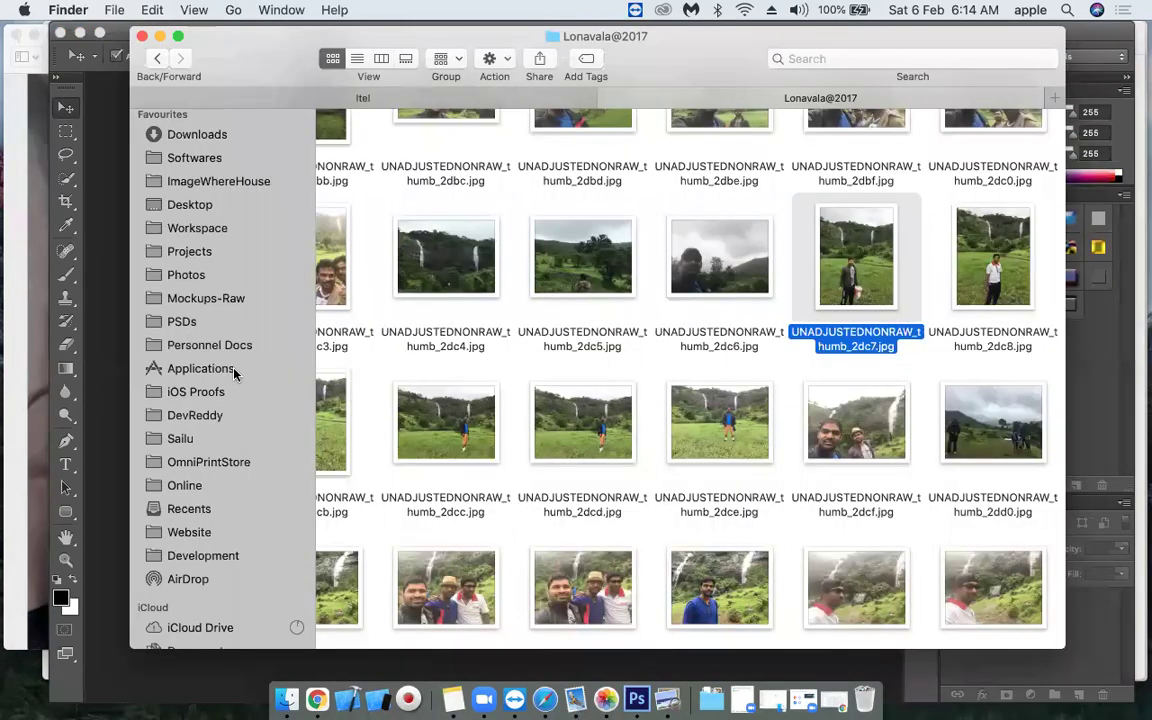
{"action": "key", "text": "super+n"}
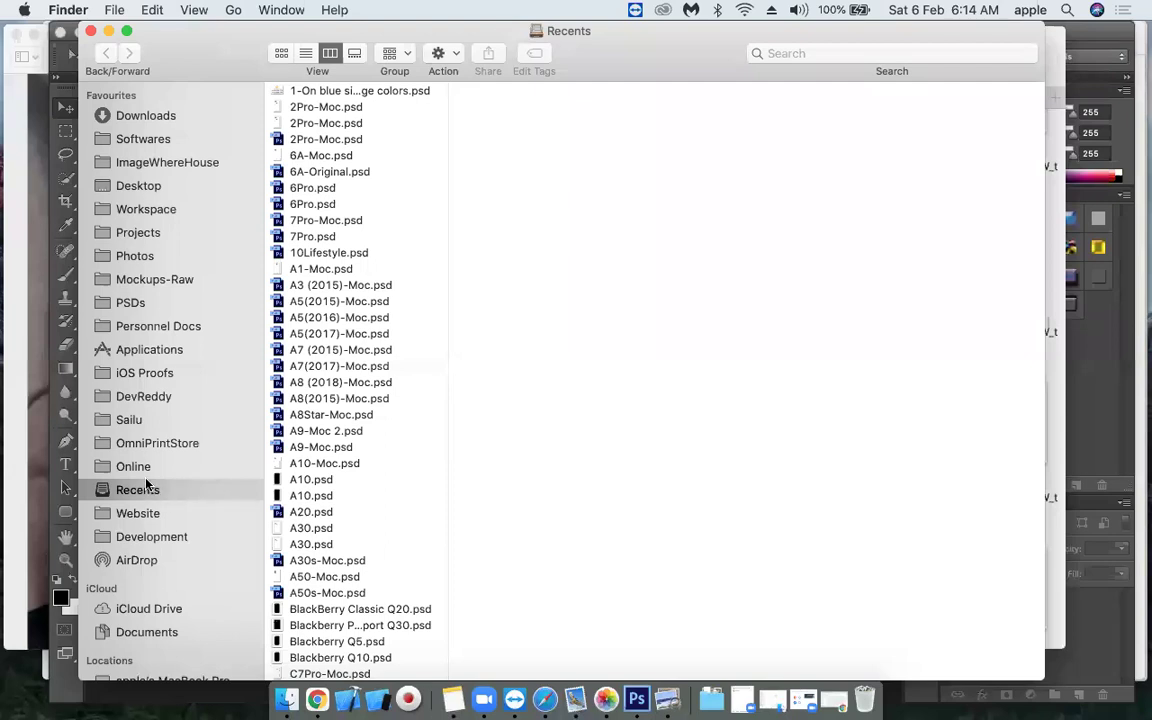
{"action": "left_click", "coordinate": [144, 310]}
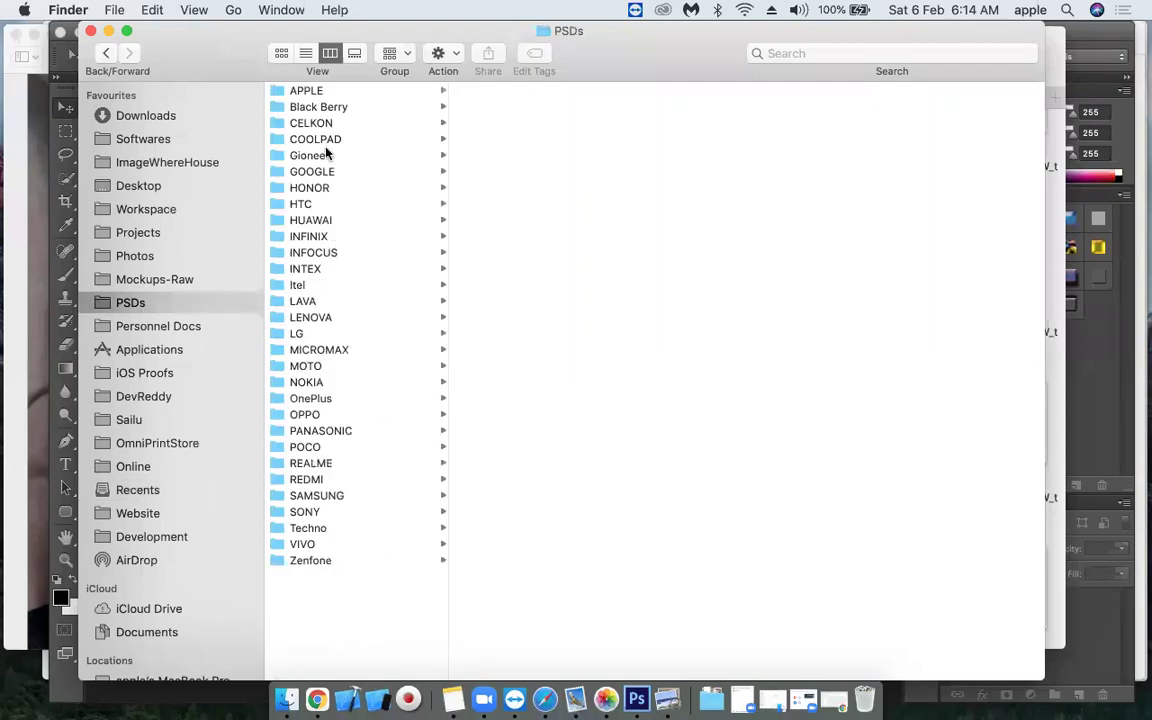
{"action": "left_click", "coordinate": [318, 91]}
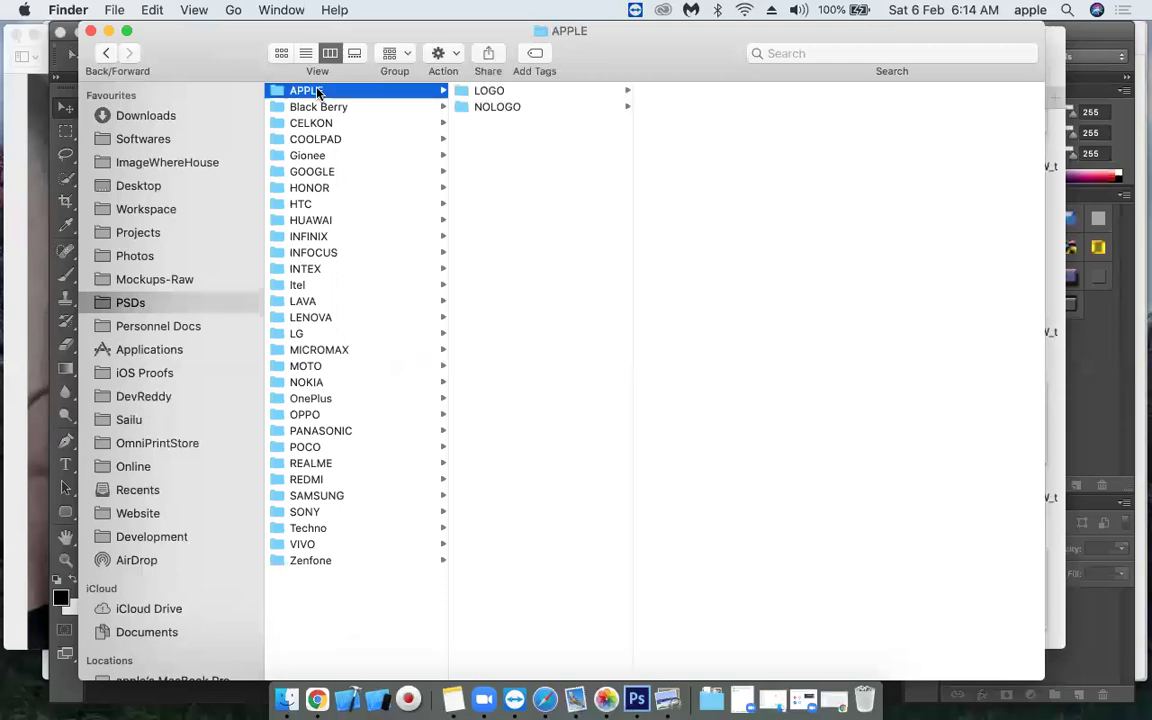
{"action": "key", "text": "Down"}
{"action": "key", "text": "Down"}
{"action": "key", "text": "Down"}
{"action": "key", "text": "Down"}
{"action": "key", "text": "Down"}
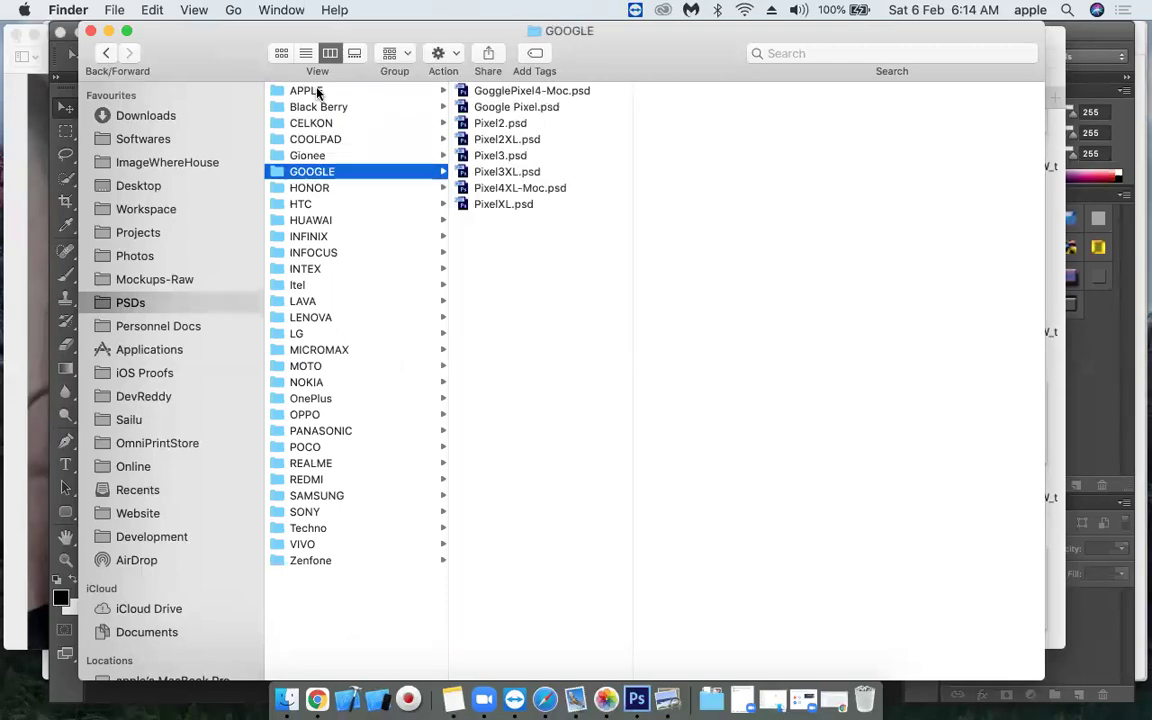
{"action": "key", "text": "Down"}
{"action": "key", "text": "Down"}
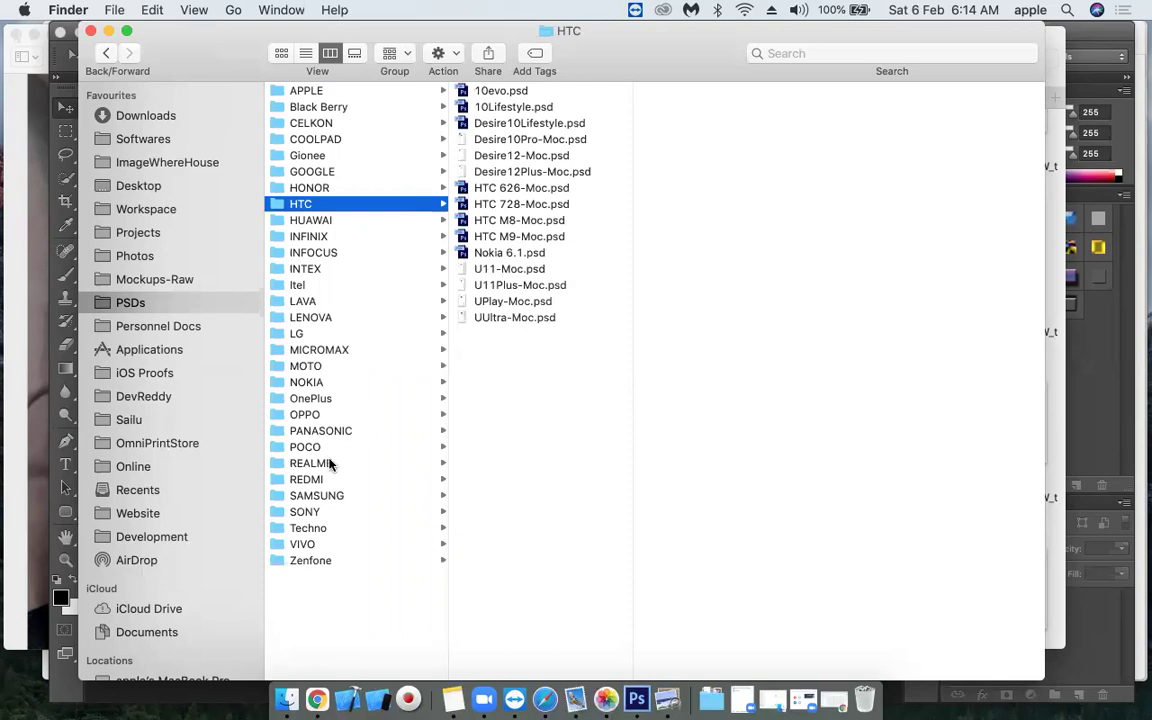
{"action": "left_click", "coordinate": [326, 463]}
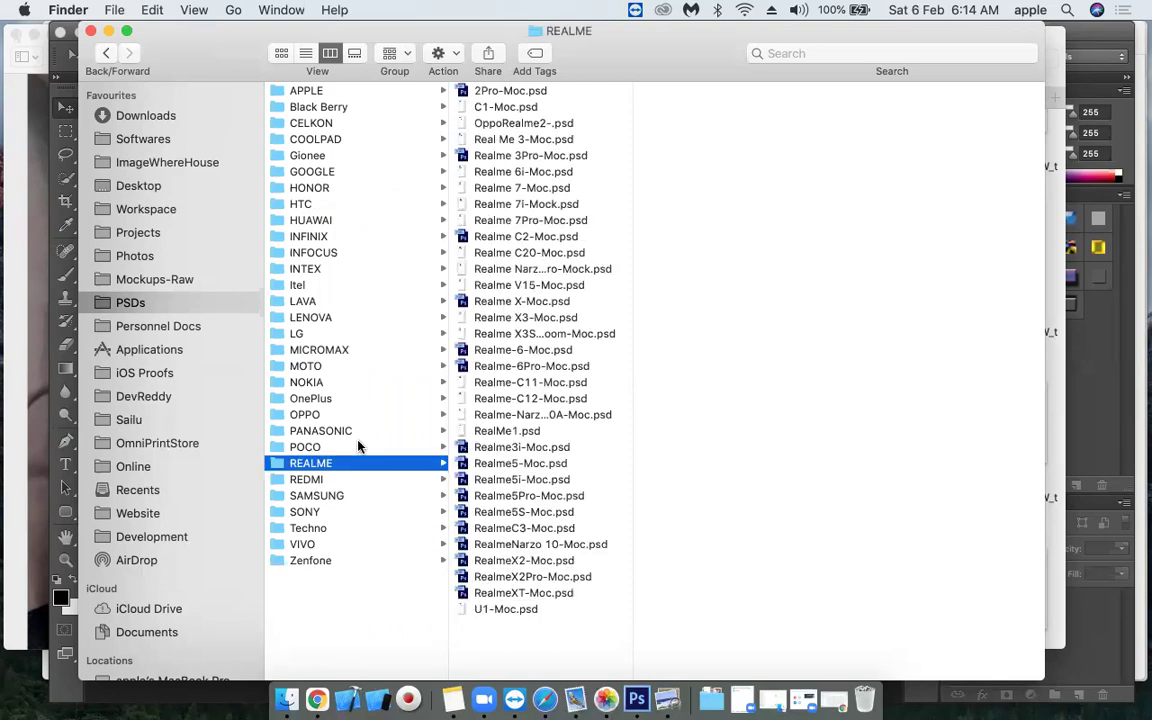
{"action": "left_click", "coordinate": [489, 205]}
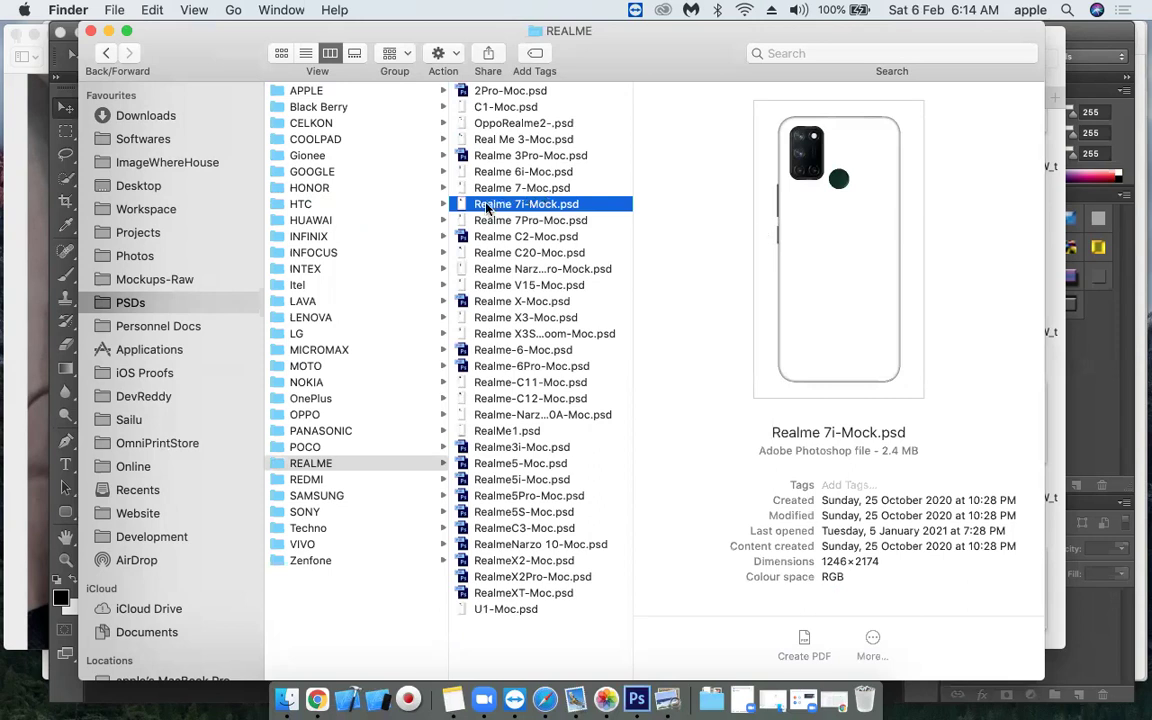
Load Realme 7i-Mock.psd in Photoshop, briefly checking the Window menu before dismissing it.
{"action": "double_click", "coordinate": [489, 205]}
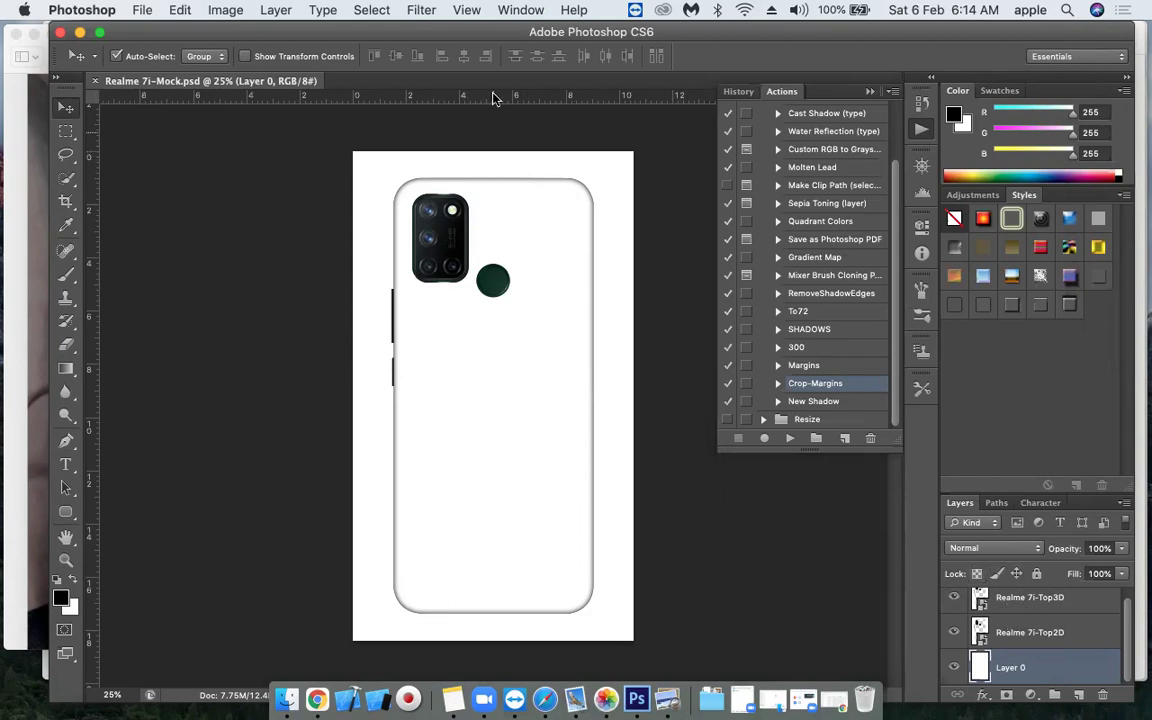
{"action": "left_click", "coordinate": [512, 9]}
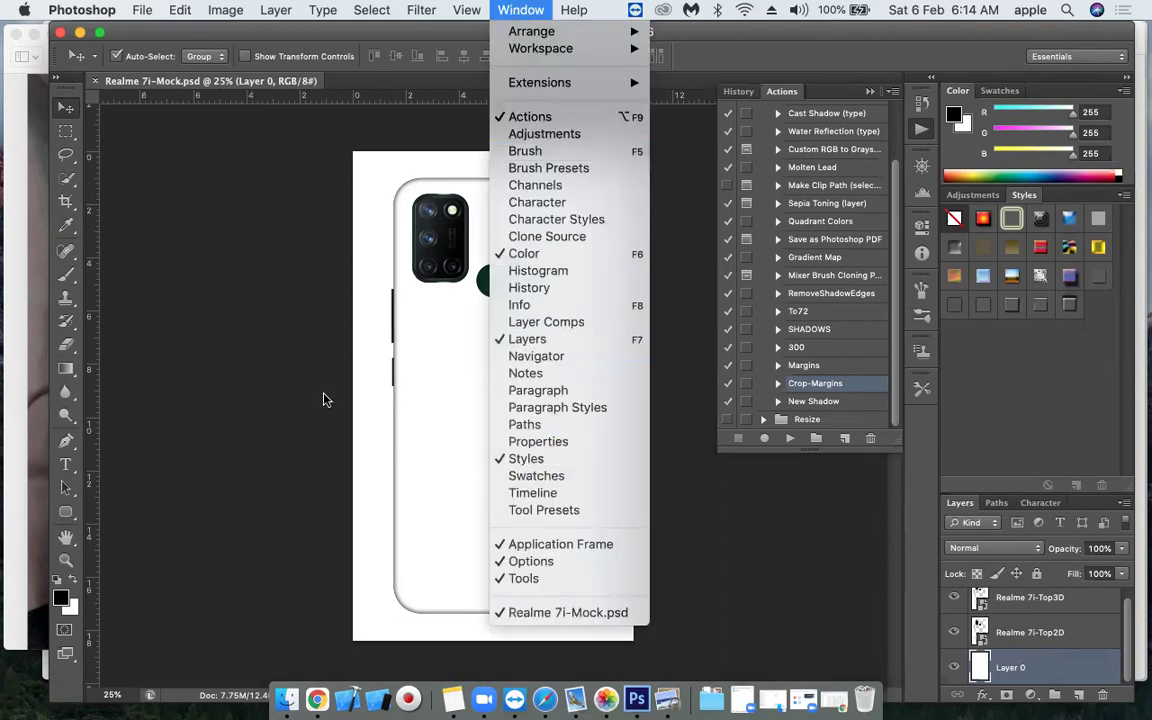
{"action": "key", "text": "Escape"}
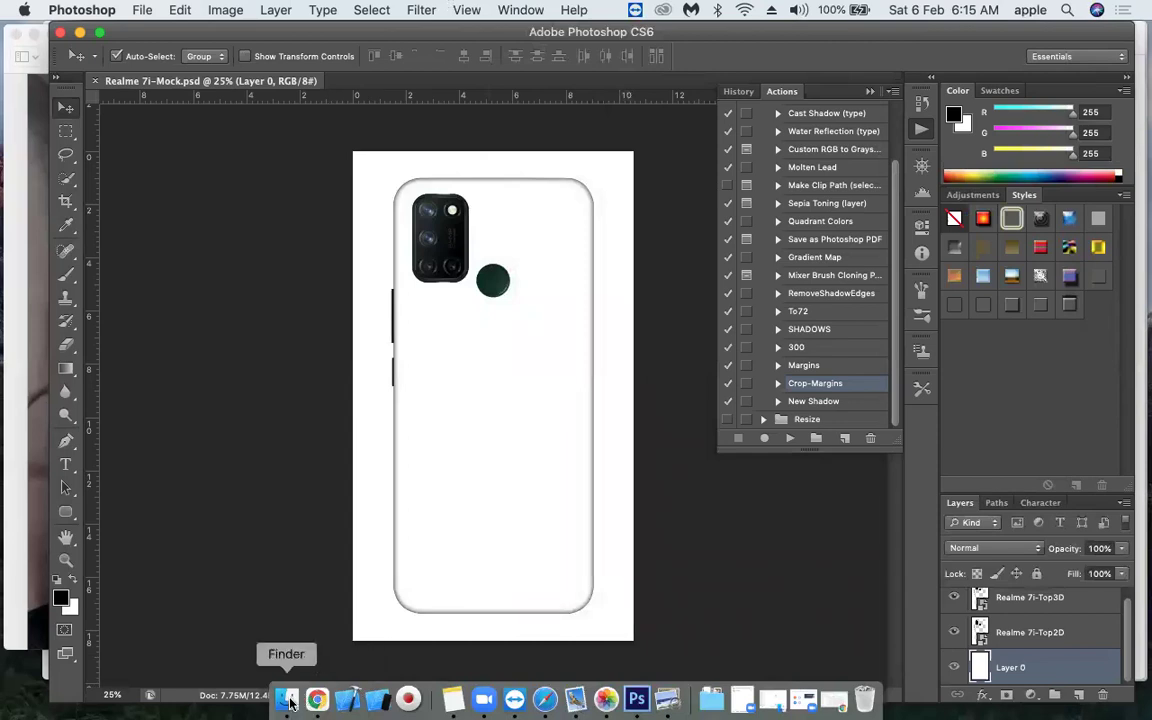
Drag the waterfall photo from Finder onto the mockup canvas and commit it as a layer.
{"action": "left_click", "coordinate": [287, 700]}
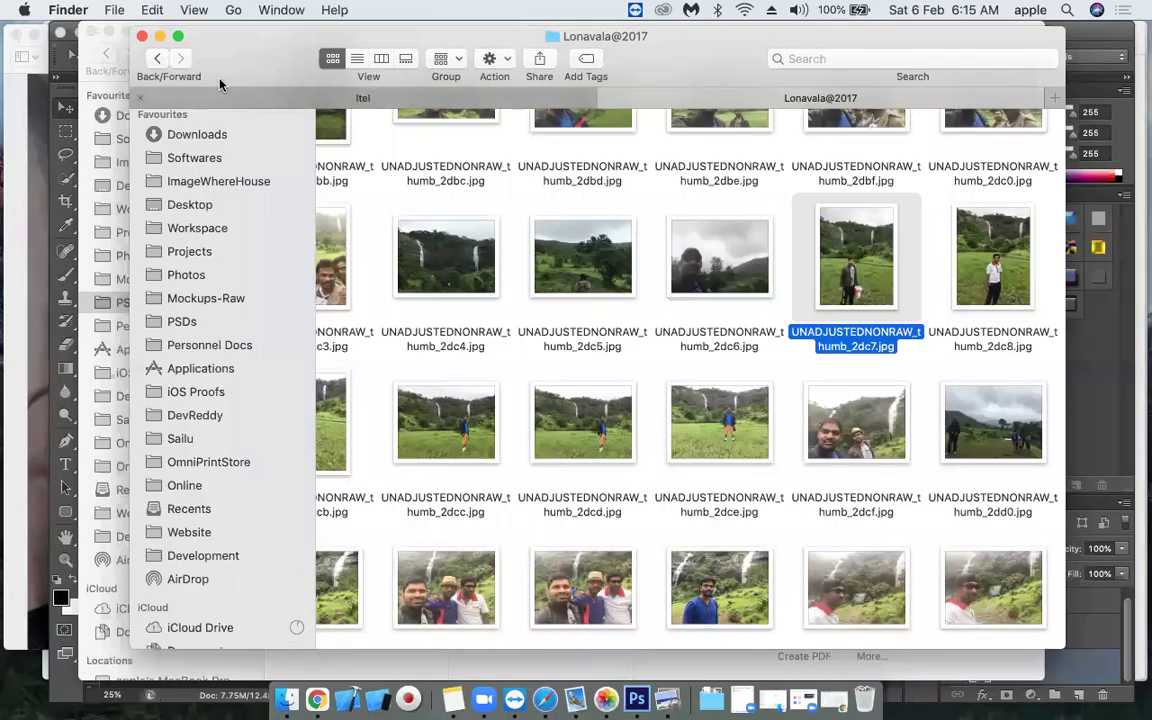
{"action": "left_click_drag", "start_coordinate": [229, 51], "coordinate": [335, 46]}
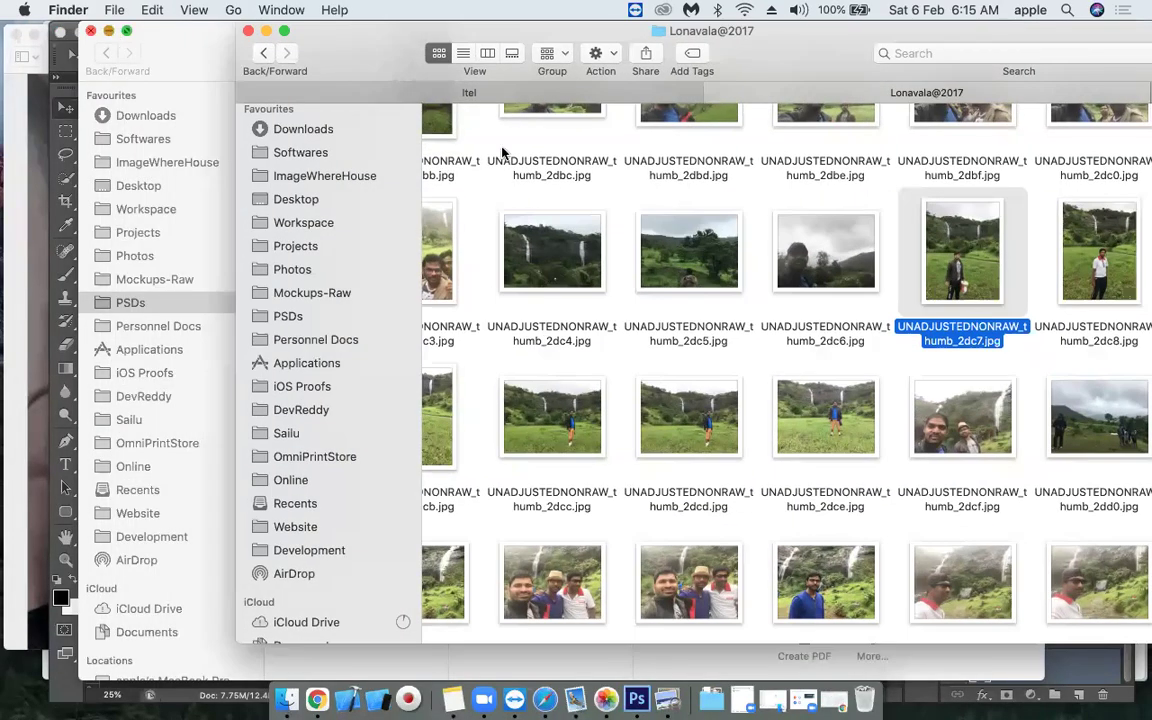
{"action": "left_click", "coordinate": [104, 33]}
{"action": "left_click_drag", "start_coordinate": [975, 262], "coordinate": [180, 410]}
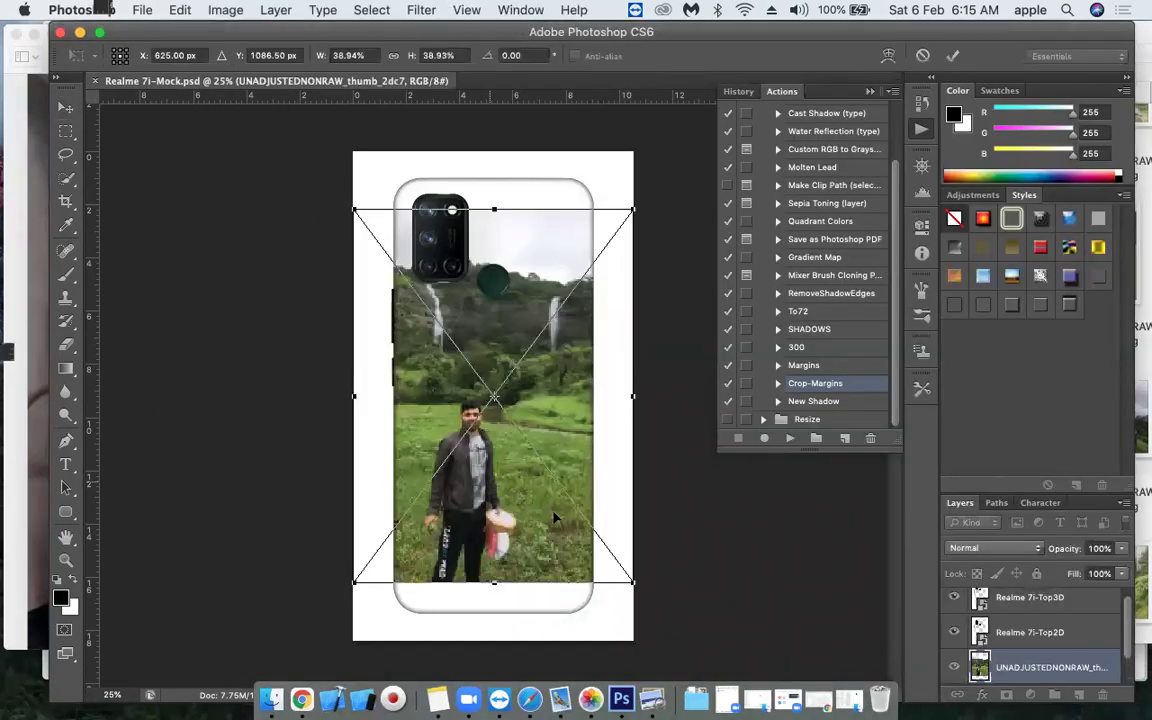
{"action": "key", "text": "Return"}
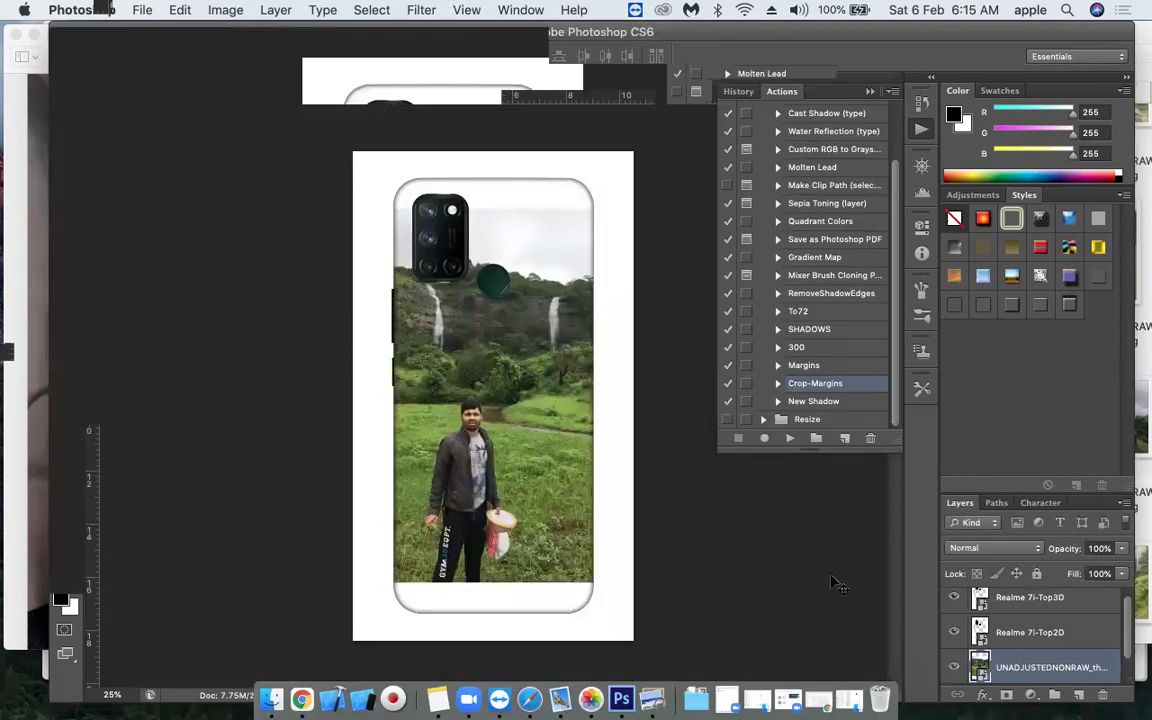
Hide the Realme 7i-Top3D frame layer.
{"action": "scroll", "coordinate": [1012, 665], "scroll_direction": "down", "scroll_amount": 2}
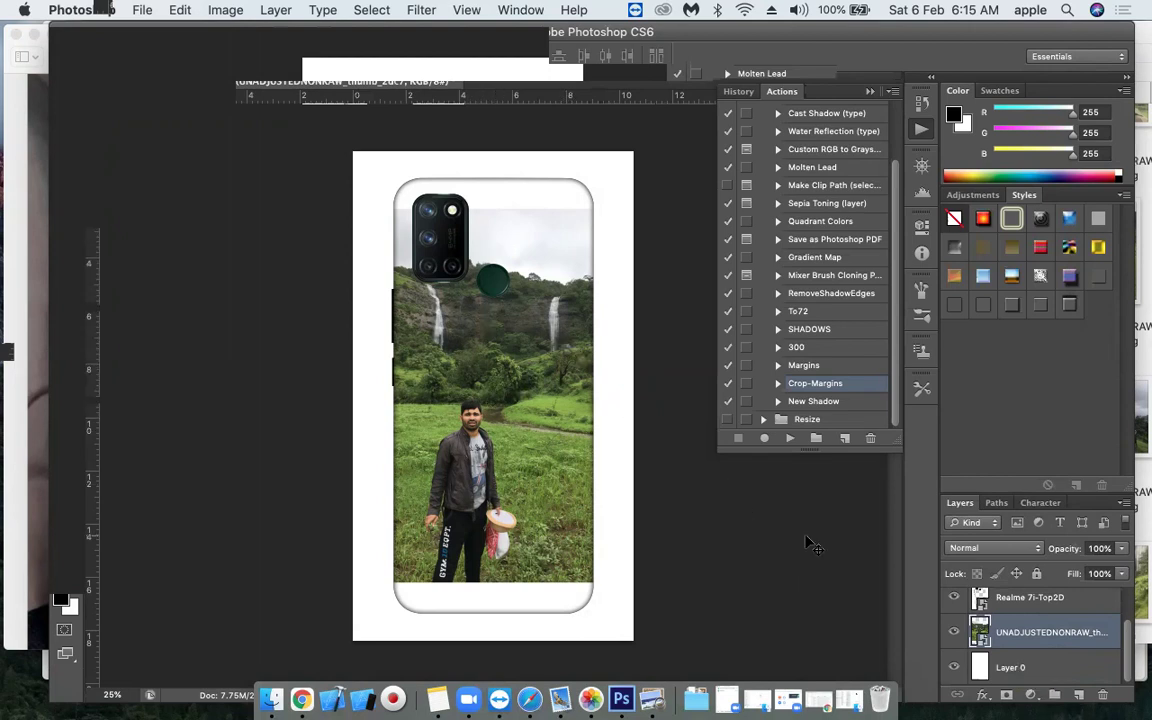
{"action": "scroll", "coordinate": [1000, 620], "scroll_direction": "up", "scroll_amount": 1}
{"action": "left_click", "coordinate": [955, 636]}
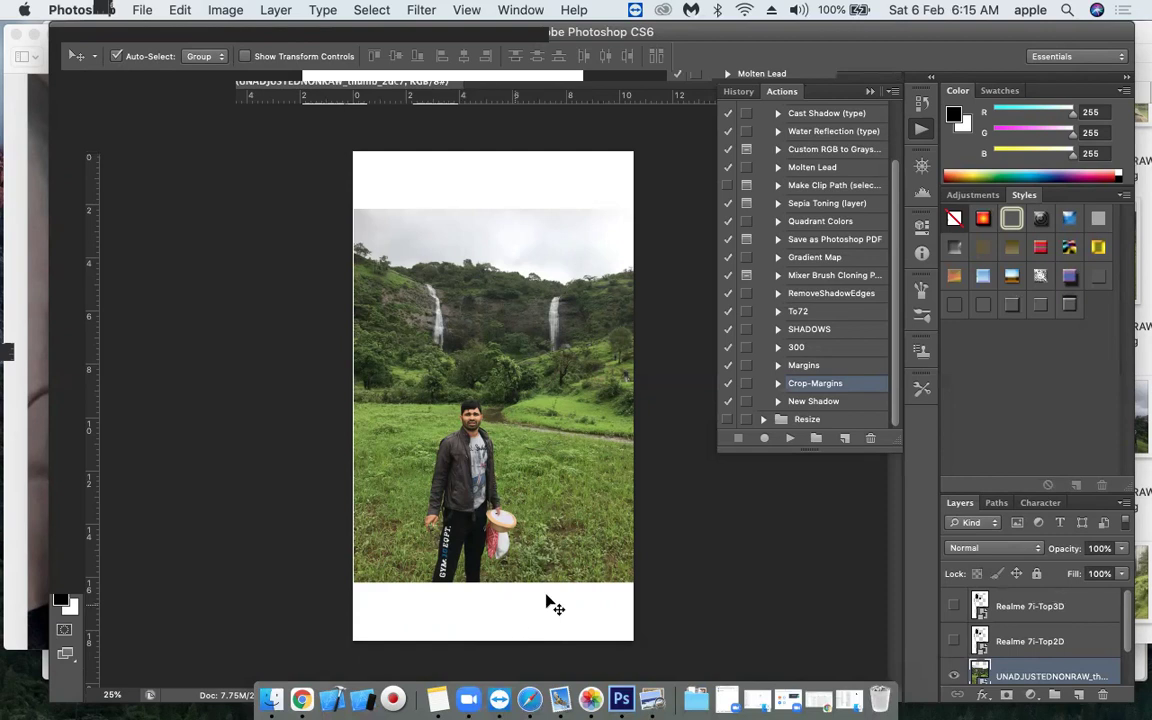
Turn the Top2D and Top3D overlays back on and move the waterfall photo lower in the case.
{"action": "left_click", "coordinate": [953, 641]}
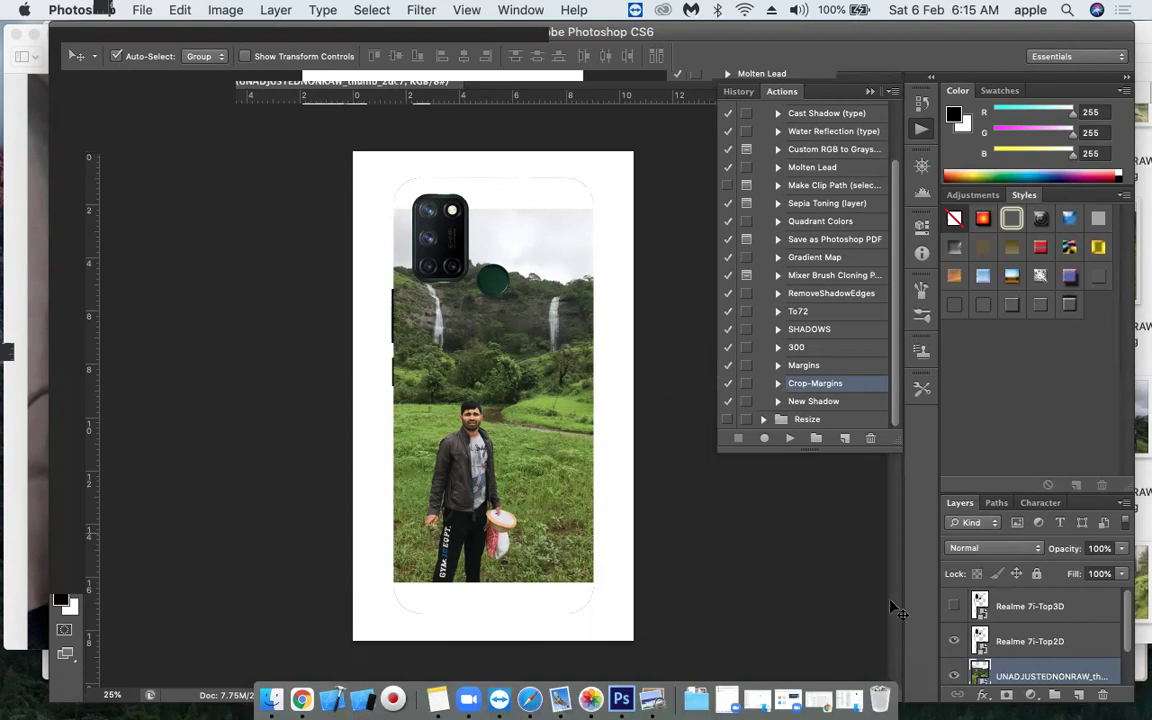
{"action": "left_click", "coordinate": [953, 607]}
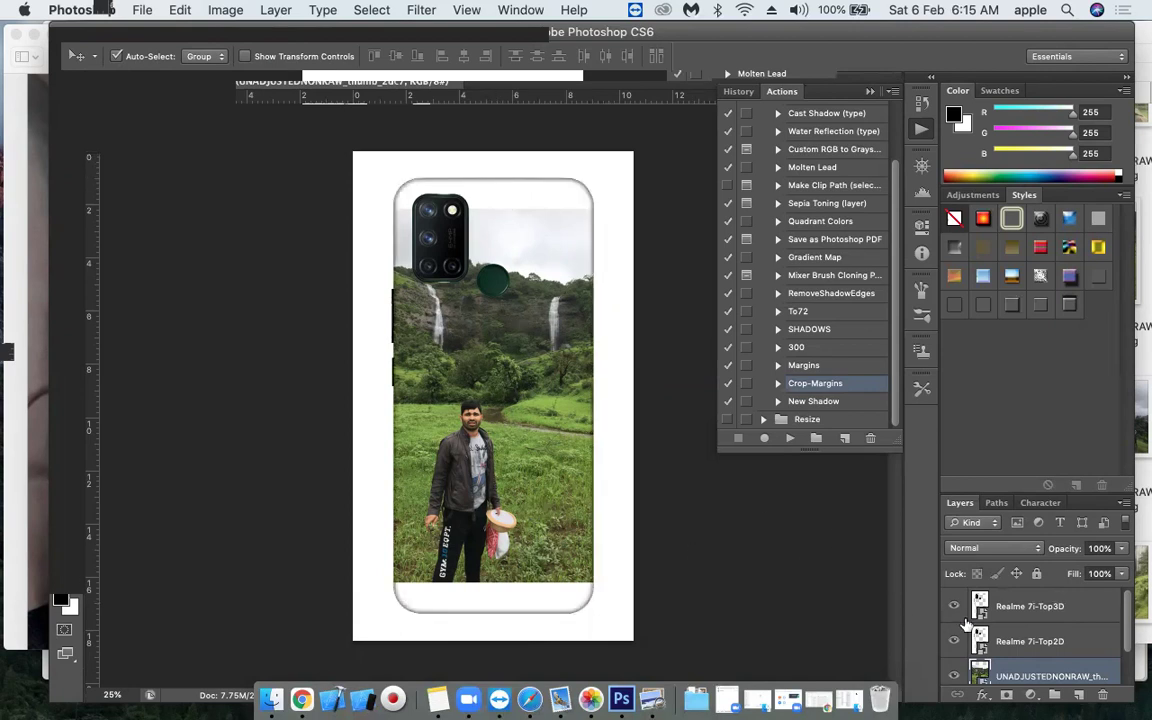
{"action": "scroll", "coordinate": [1030, 640], "scroll_direction": "down", "scroll_amount": 1}
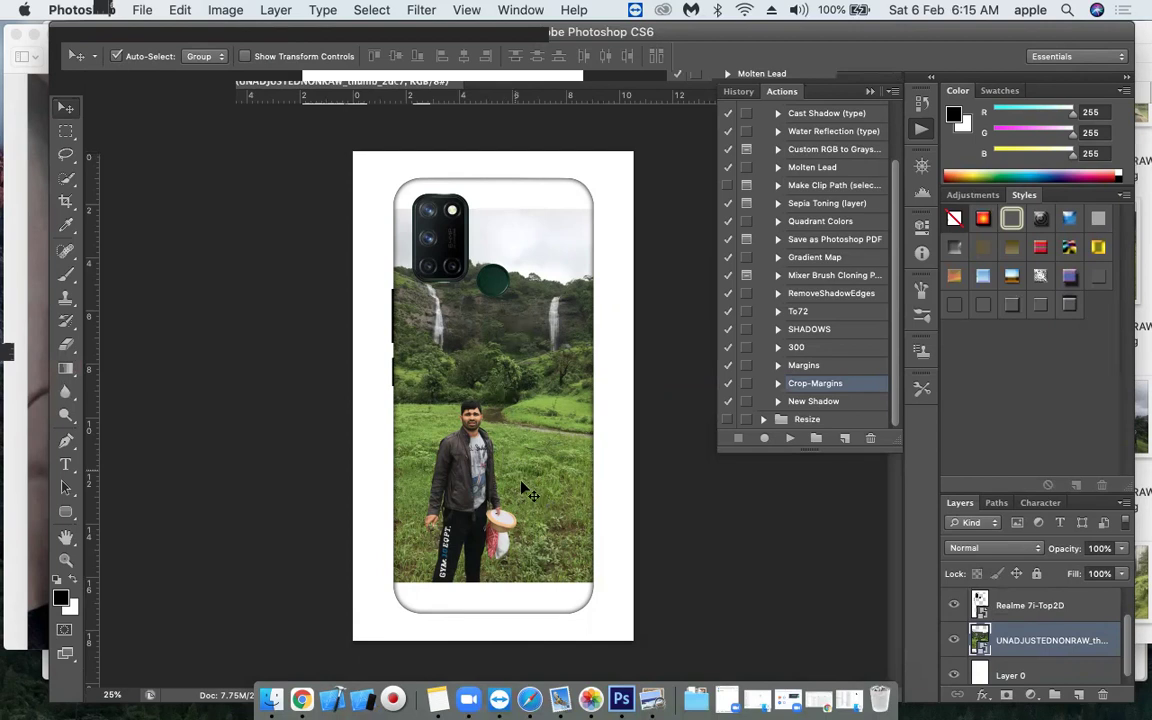
{"action": "left_click_drag", "start_coordinate": [500, 550], "coordinate": [502, 590]}
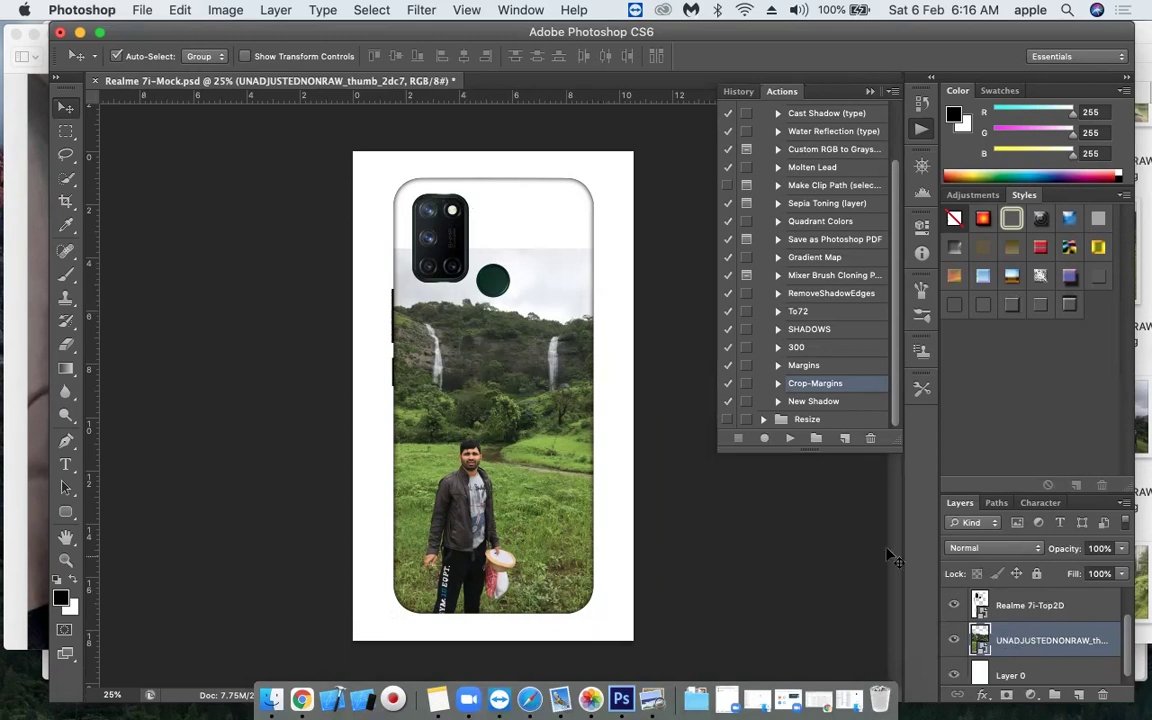
Hide both overlay layers and marquee-select a strip along the photo's top edge.
{"action": "scroll", "coordinate": [957, 620], "scroll_direction": "up", "scroll_amount": 1}
{"action": "left_click", "coordinate": [955, 640]}
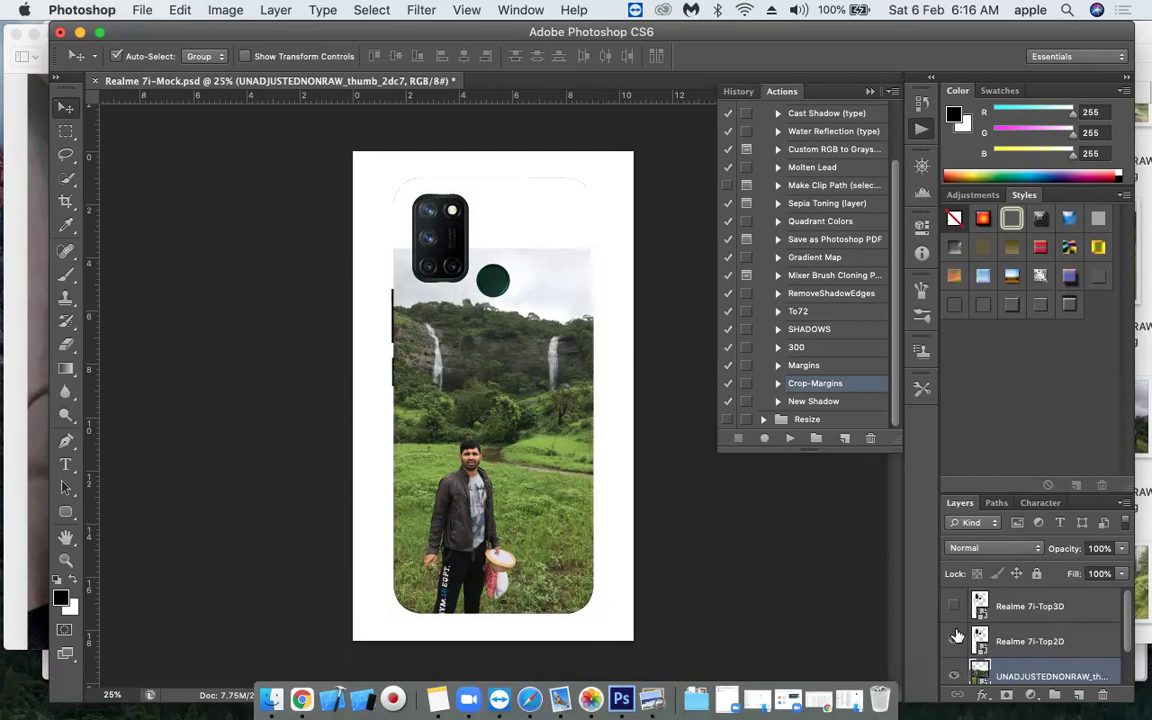
{"action": "left_click", "coordinate": [955, 638]}
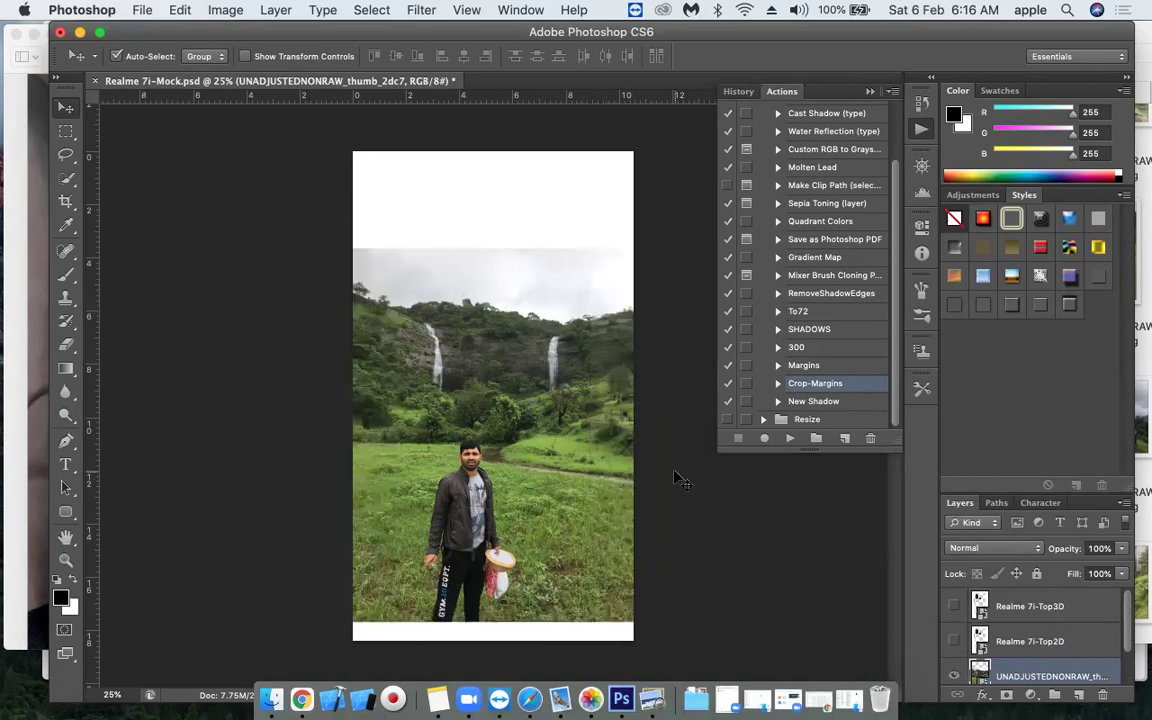
{"action": "key", "text": "m"}
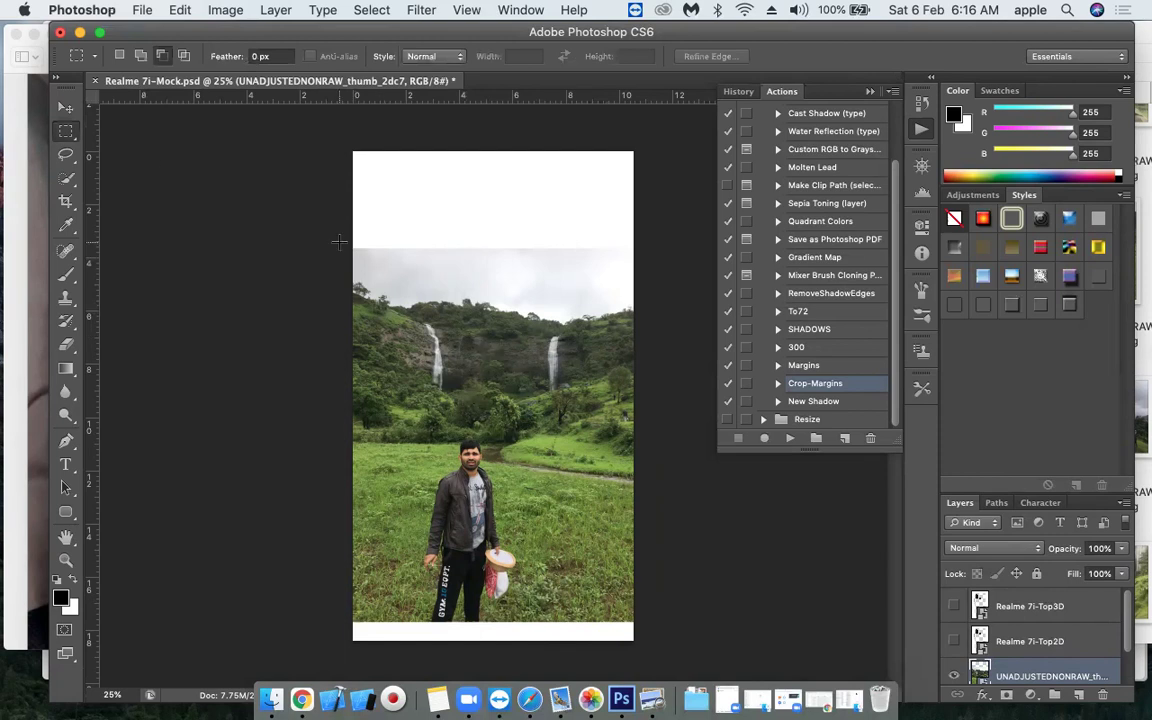
{"action": "left_click_drag", "start_coordinate": [339, 241], "coordinate": [659, 267]}
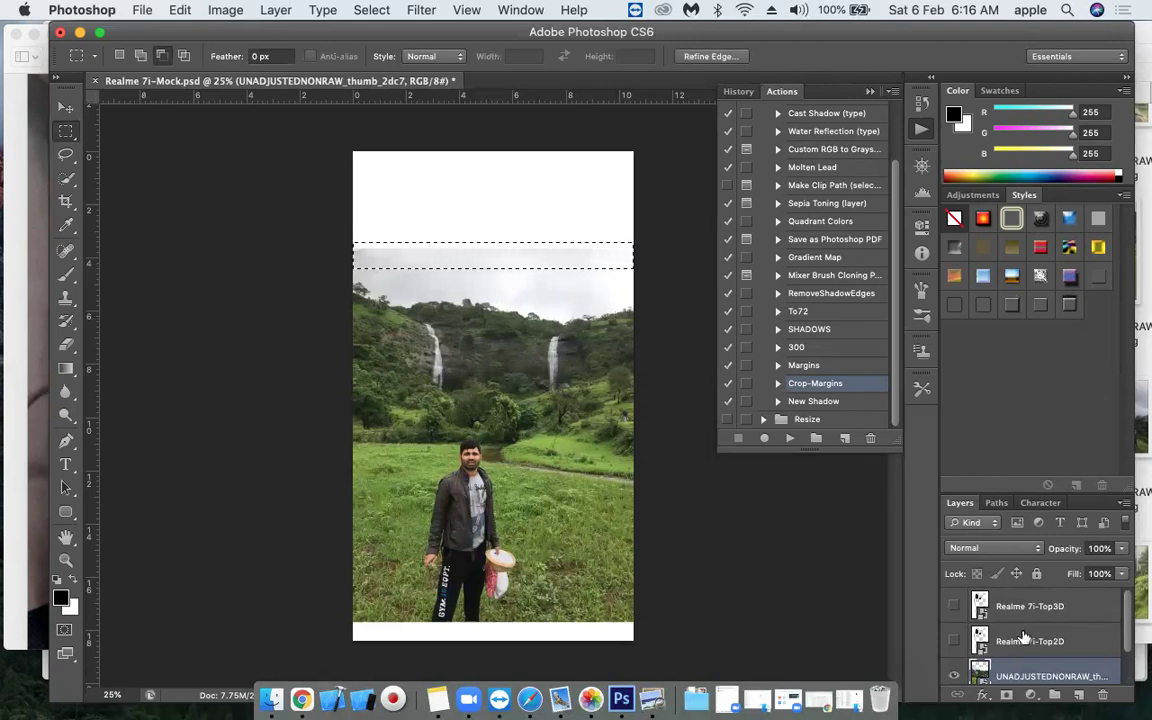
Rasterize the photo layer and stretch the selected sky strip up to the canvas top.
{"action": "scroll", "coordinate": [1040, 645], "scroll_direction": "down", "scroll_amount": 1}
{"action": "right_click", "coordinate": [1005, 628]}
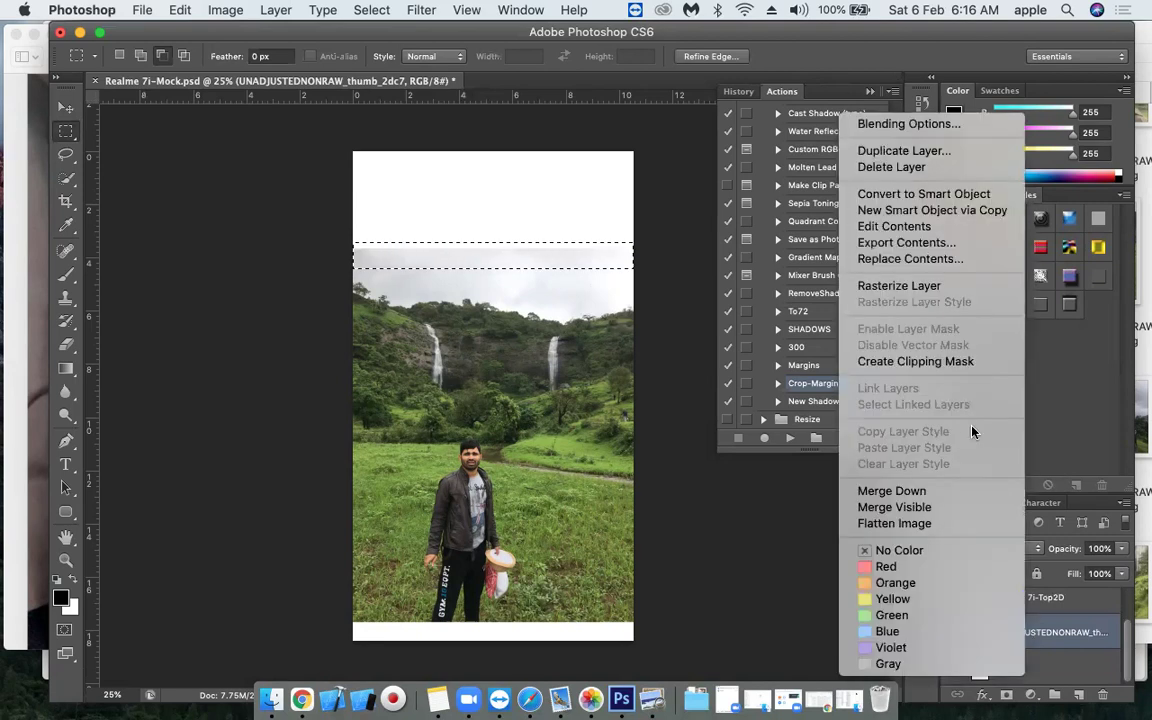
{"action": "left_click", "coordinate": [924, 287]}
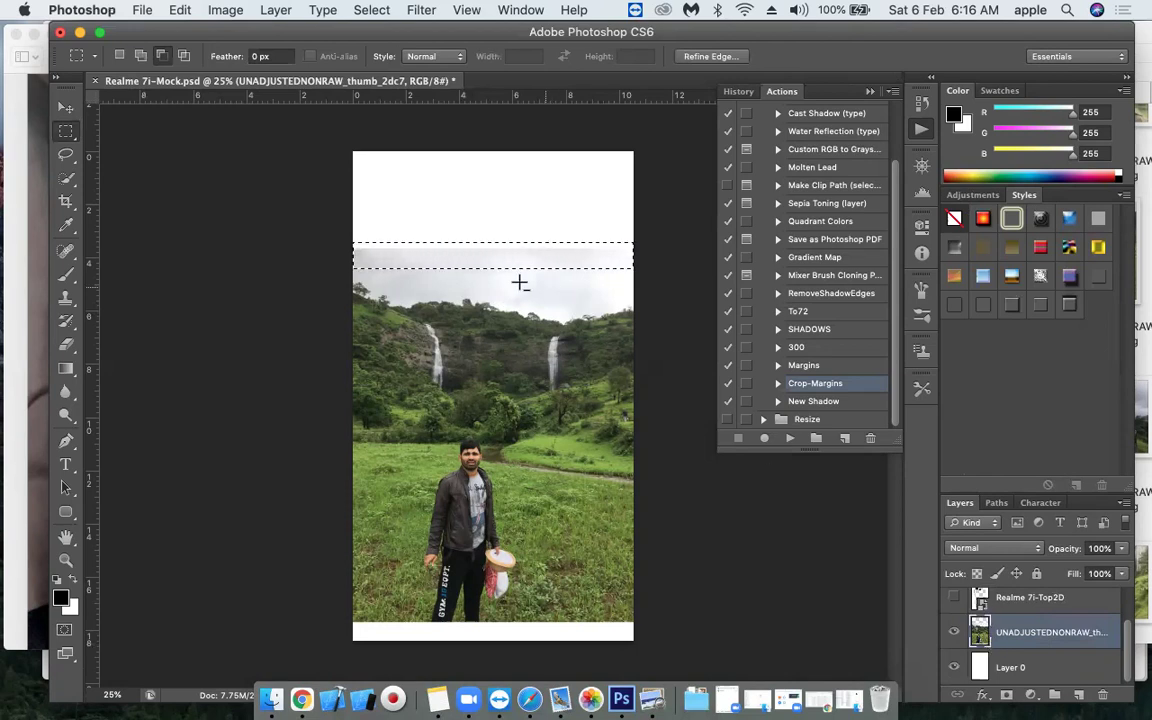
{"action": "key", "text": "super+t"}
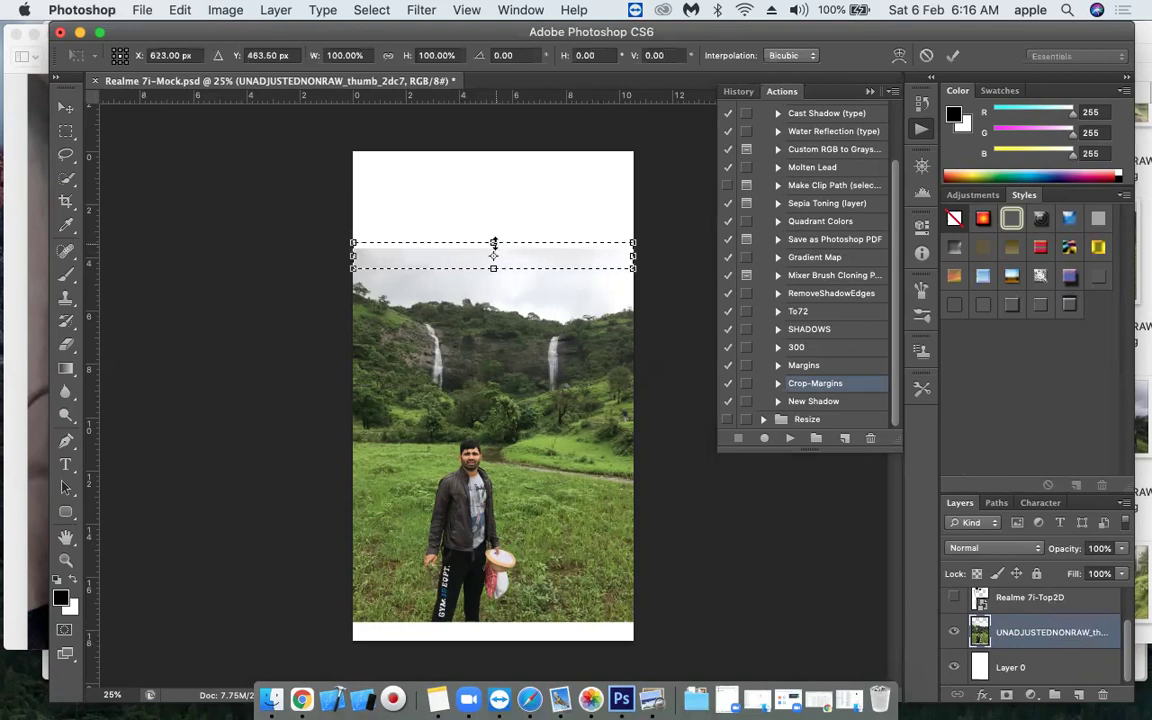
{"action": "mouse_move", "coordinate": [494, 244]}
{"action": "left_mouse_down"}
{"action": "mouse_move", "coordinate": [494, 104]}
{"action": "mouse_move", "coordinate": [494, 143]}
{"action": "left_mouse_up"}
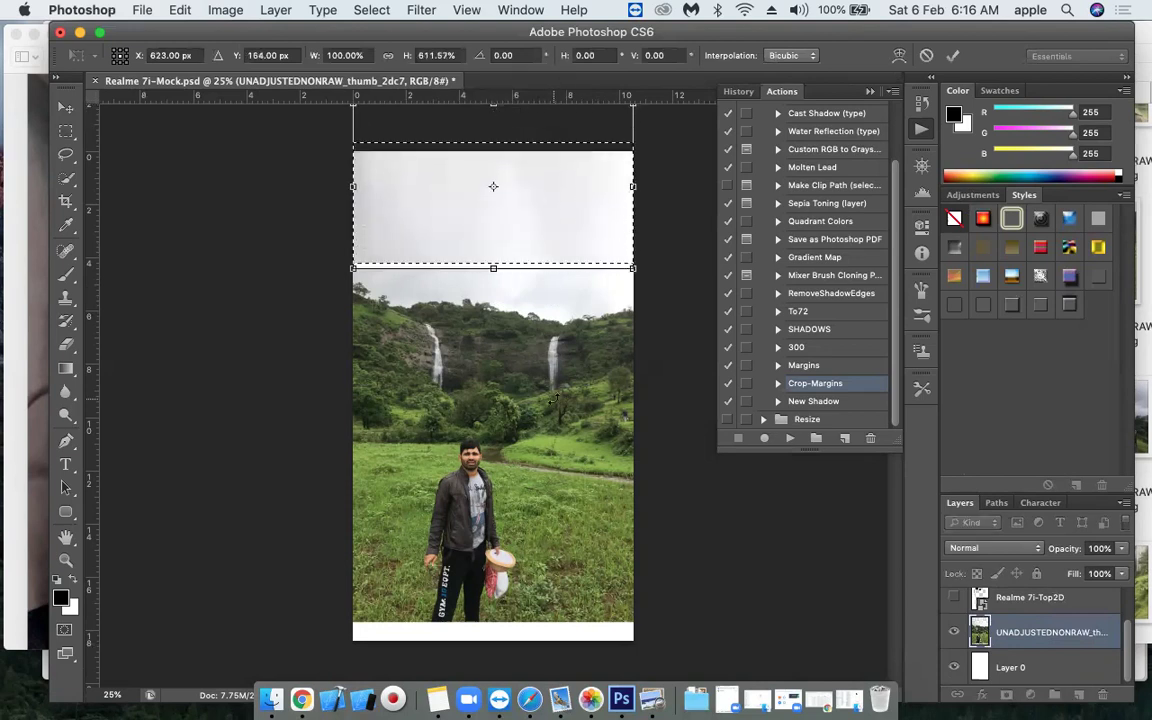
{"action": "key", "text": "Return"}
{"action": "key", "text": "super+d"}
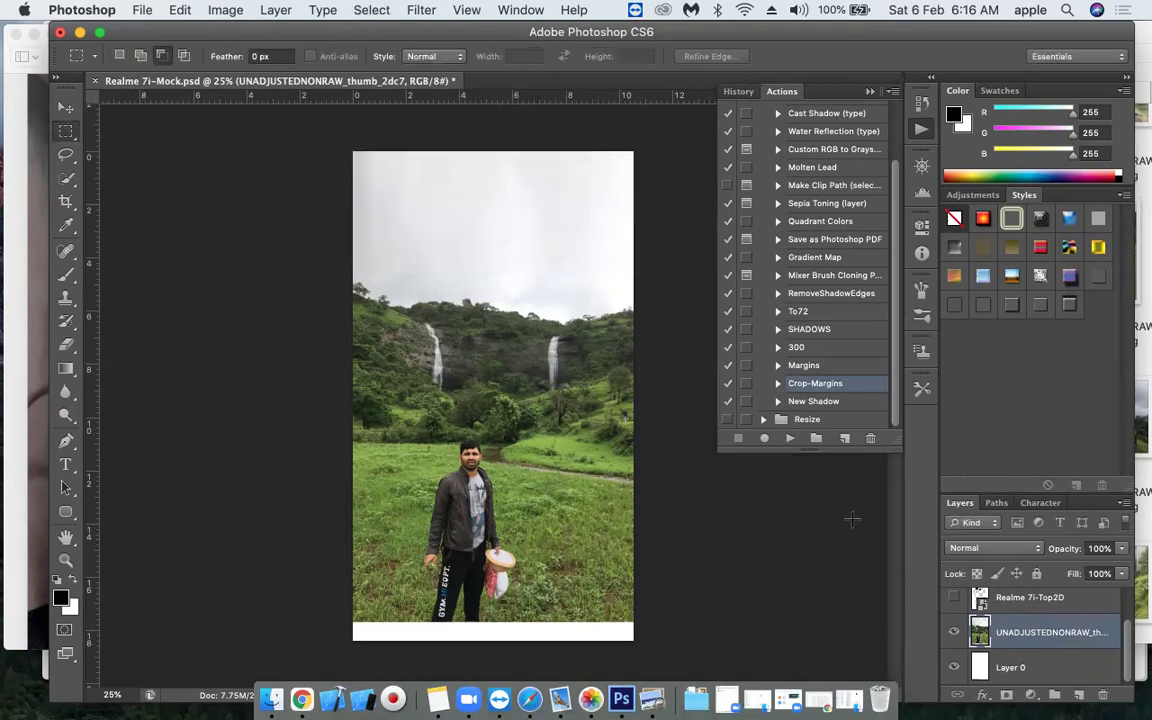
Turn on Realme 7i-Top2D and Top3D, toggling Top3D off and on to compare.
{"action": "left_click", "coordinate": [953, 598]}
{"action": "scroll", "coordinate": [965, 610], "scroll_direction": "up", "scroll_amount": 1}
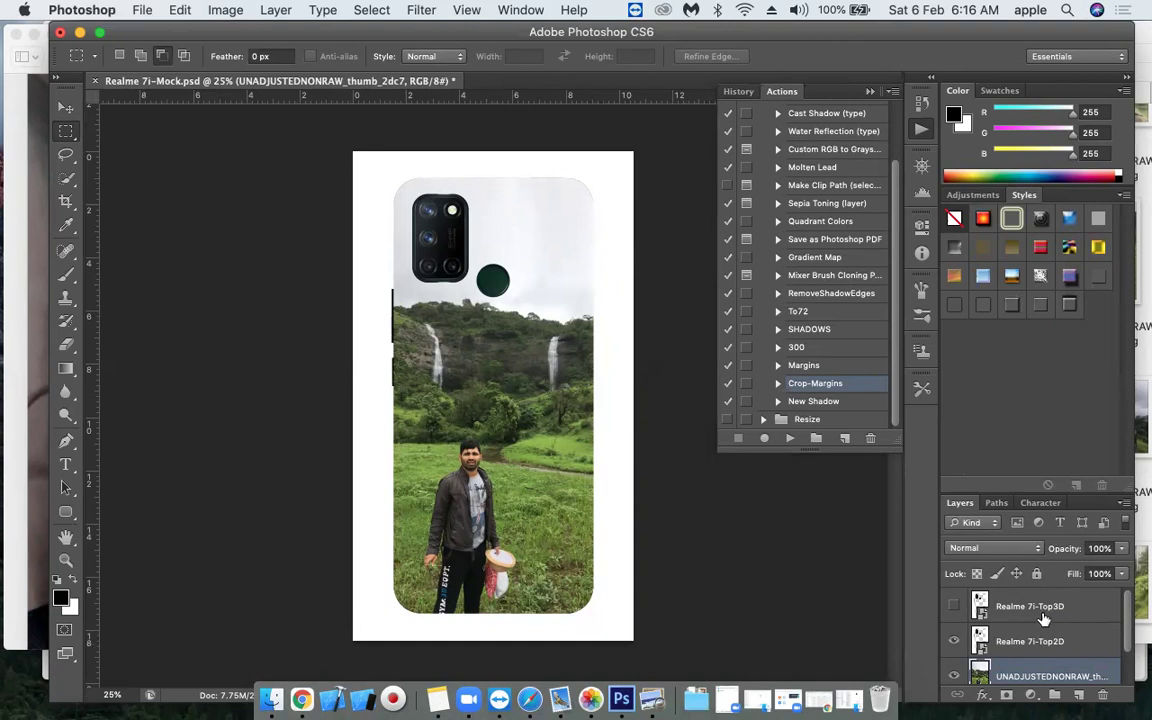
{"action": "left_click", "coordinate": [955, 606]}
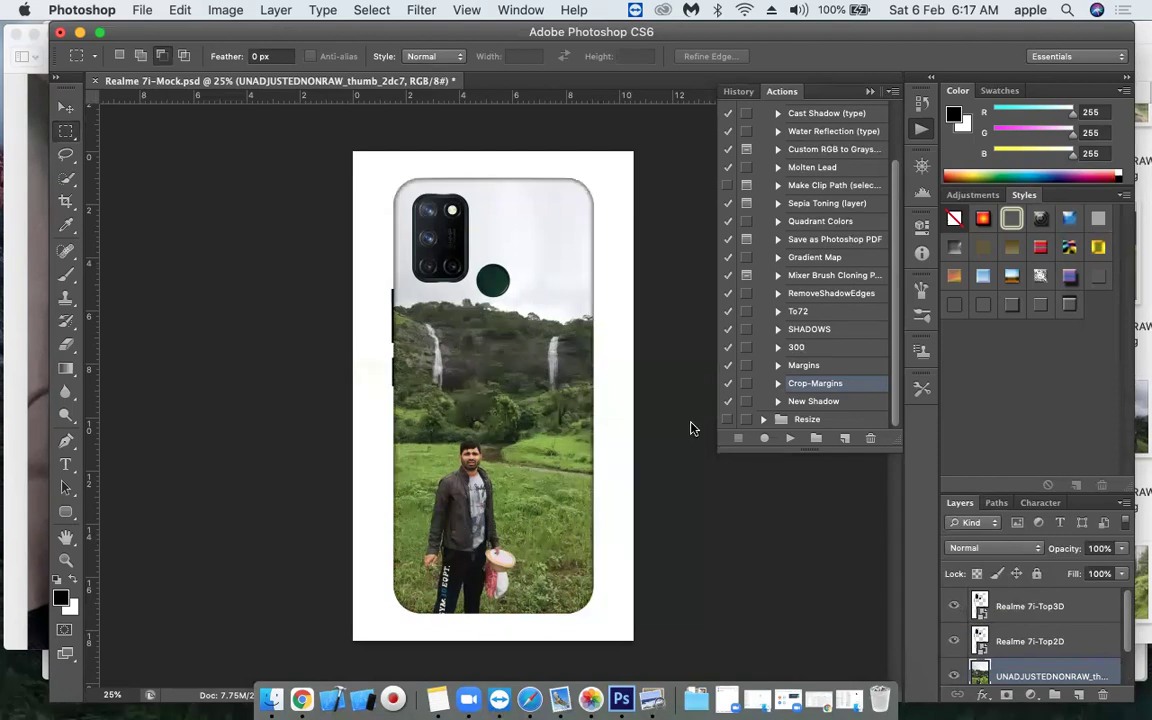
{"action": "left_click", "coordinate": [955, 606]}
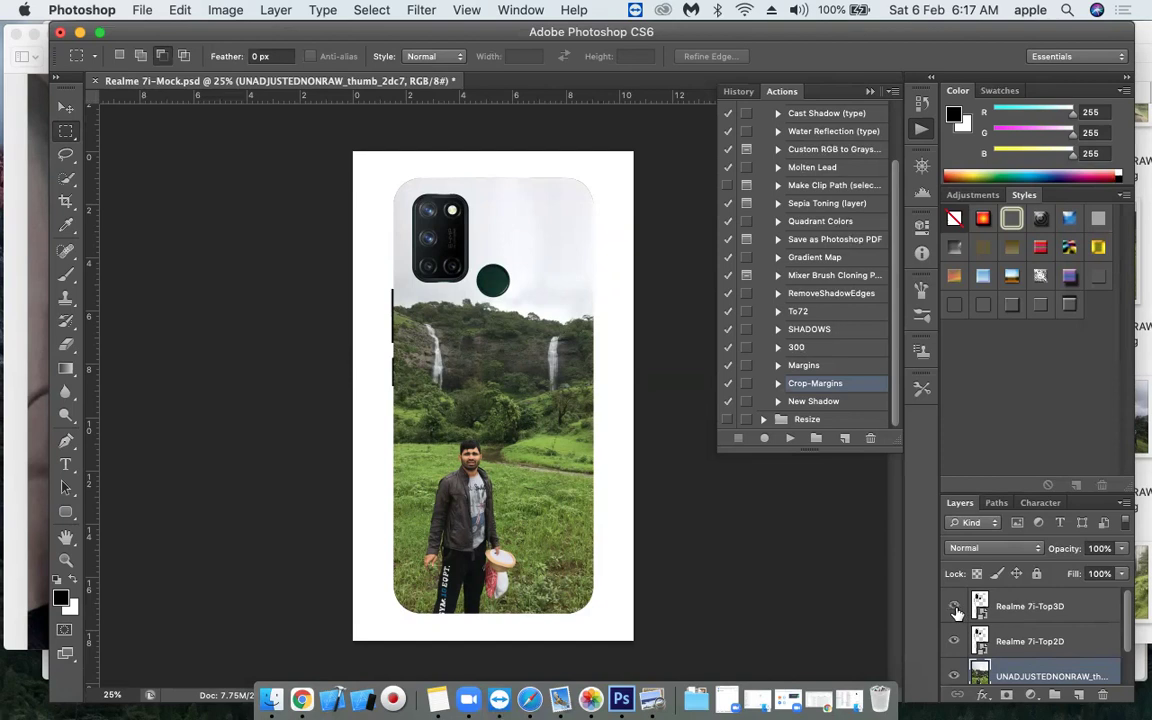
{"action": "left_click", "coordinate": [955, 606]}
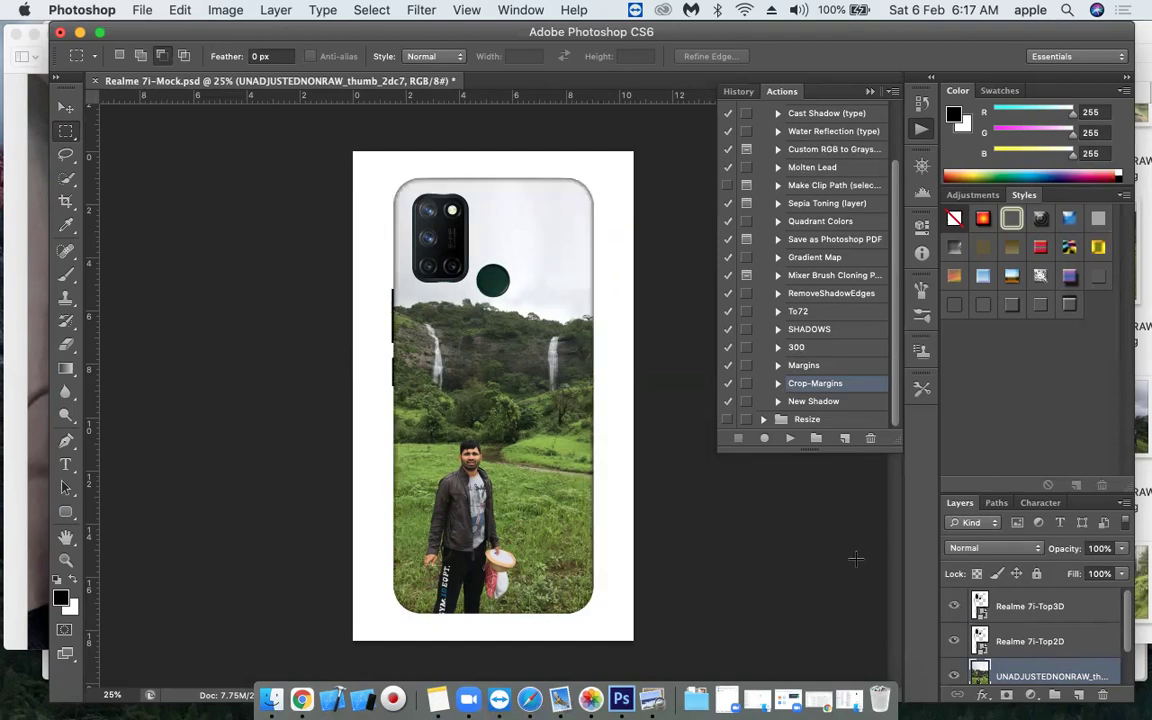
From Save As, create a new ORDERS-2021 folder on the Desktop.
{"action": "left_click", "coordinate": [142, 12]}
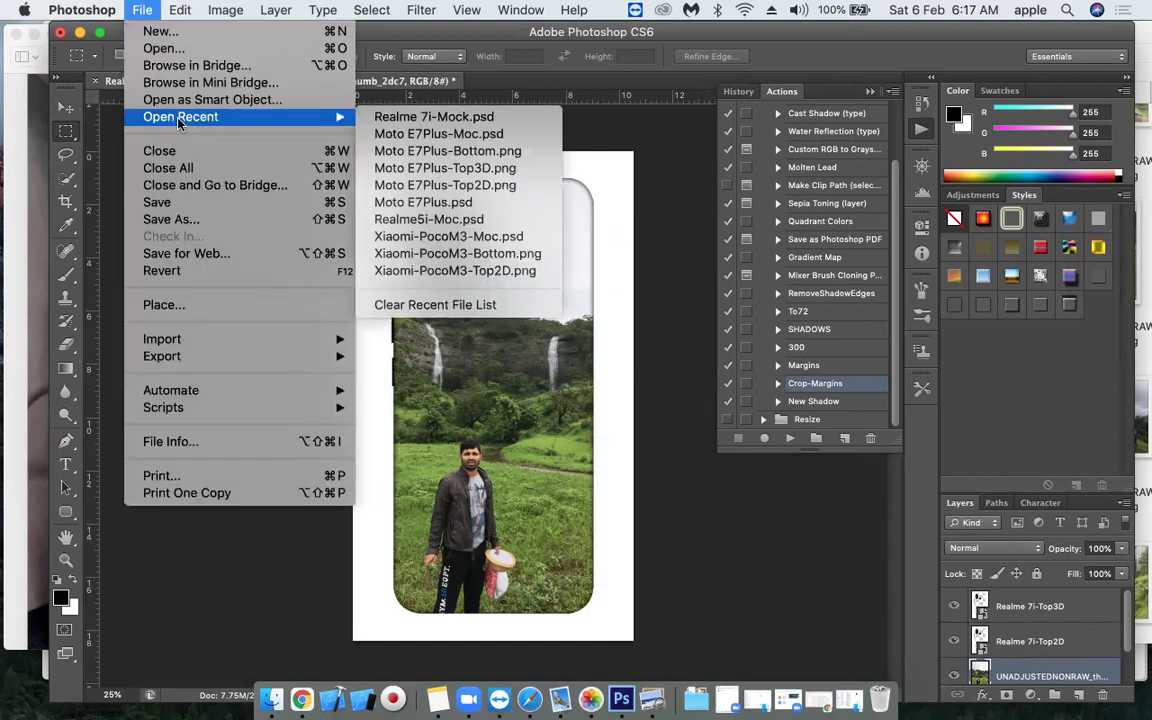
{"action": "left_click", "coordinate": [170, 219]}
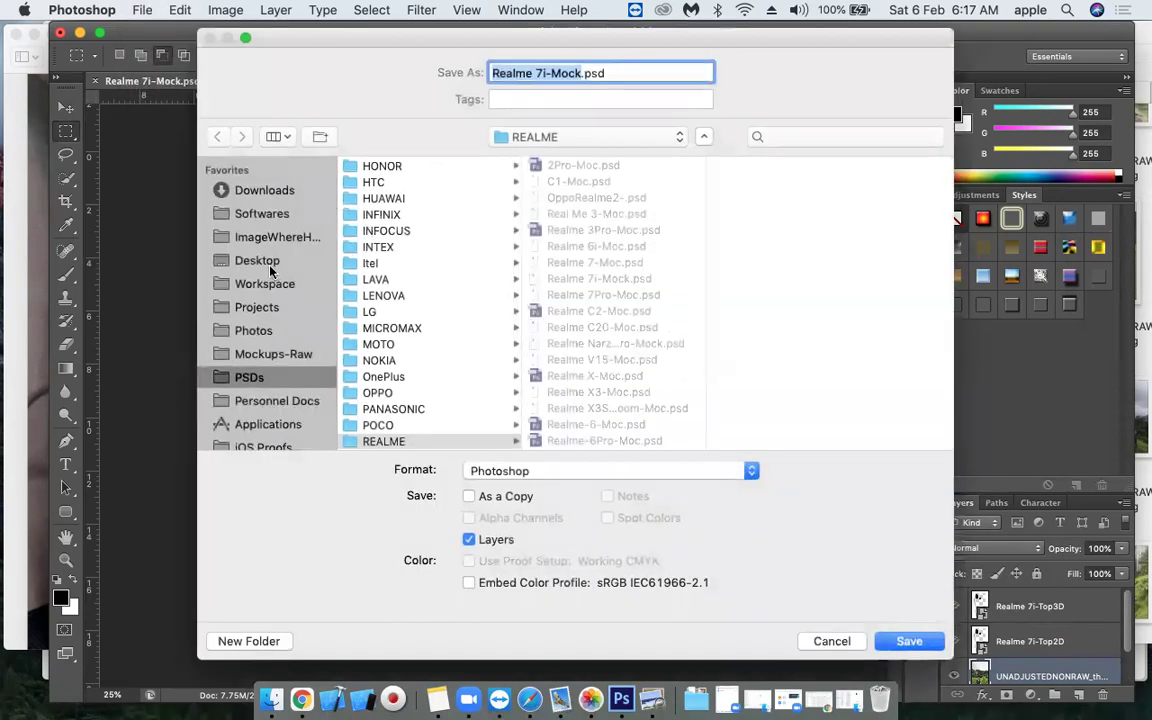
{"action": "left_click", "coordinate": [258, 260]}
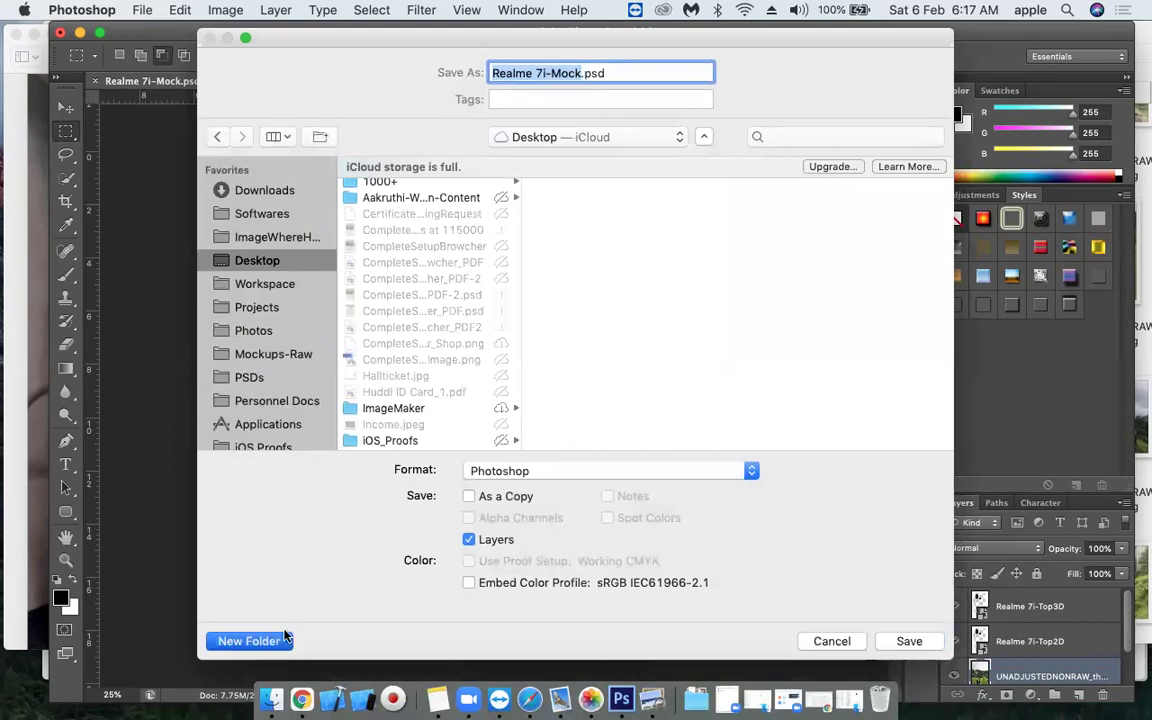
{"action": "left_click", "coordinate": [283, 637]}
{"action": "type", "text": "ORDER"}
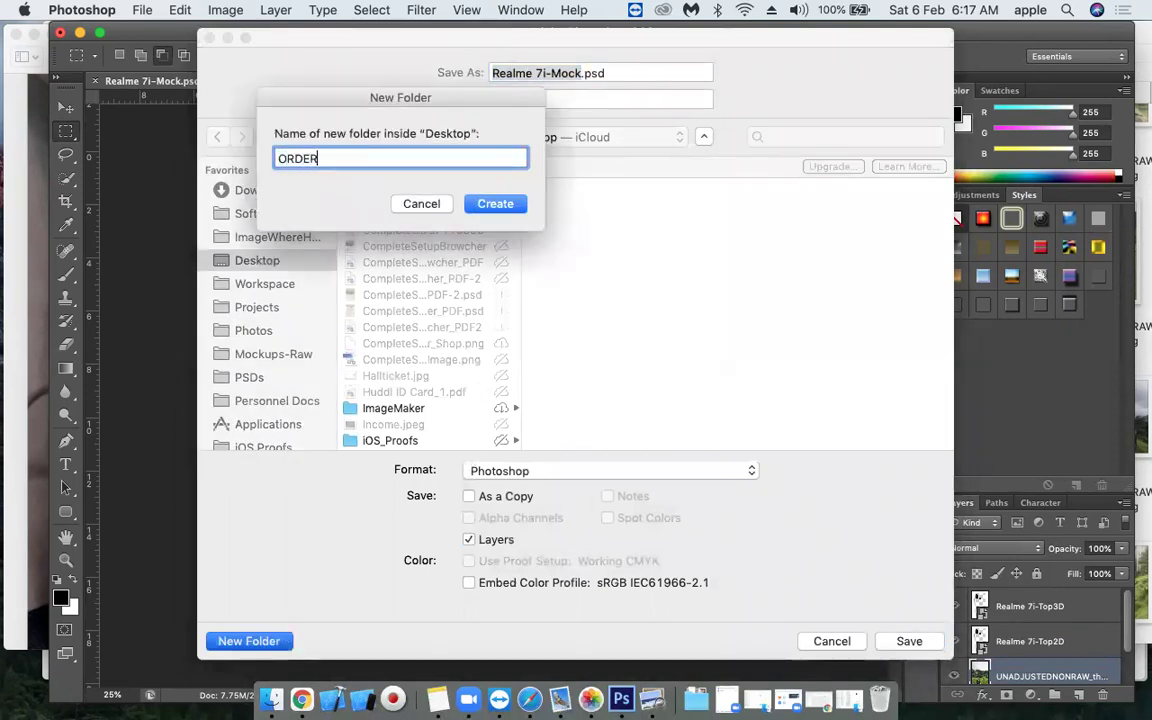
{"action": "type", "text": "S-2021"}
{"action": "key", "text": "Return"}
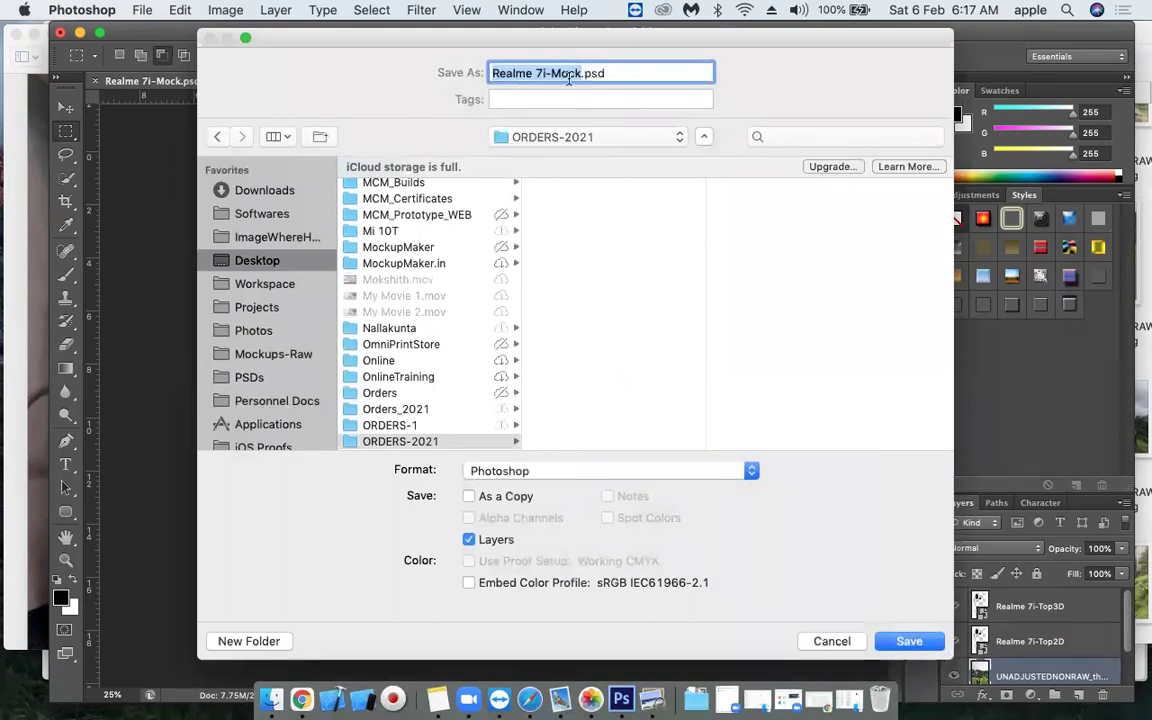
Name the copy Realme 7i-DN-Preview and save it in PNG format.
{"action": "double_click", "coordinate": [567, 74]}
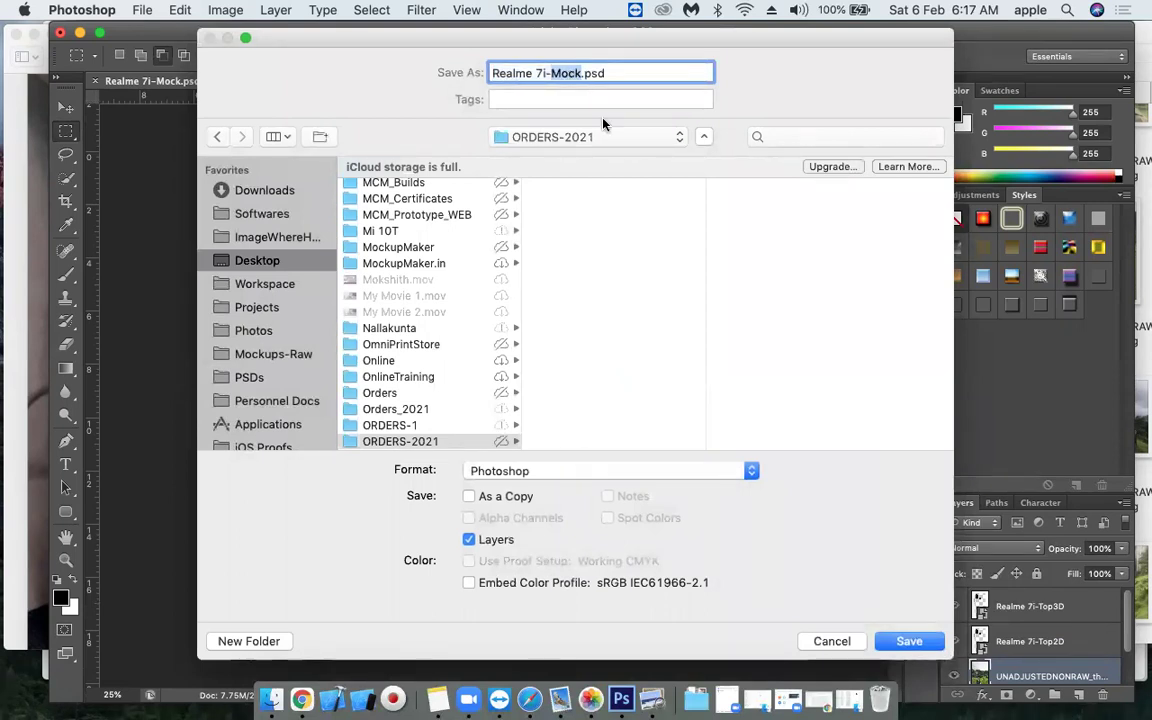
{"action": "type", "text": "DN-P"}
{"action": "type", "text": "review"}
{"action": "left_click", "coordinate": [555, 471]}
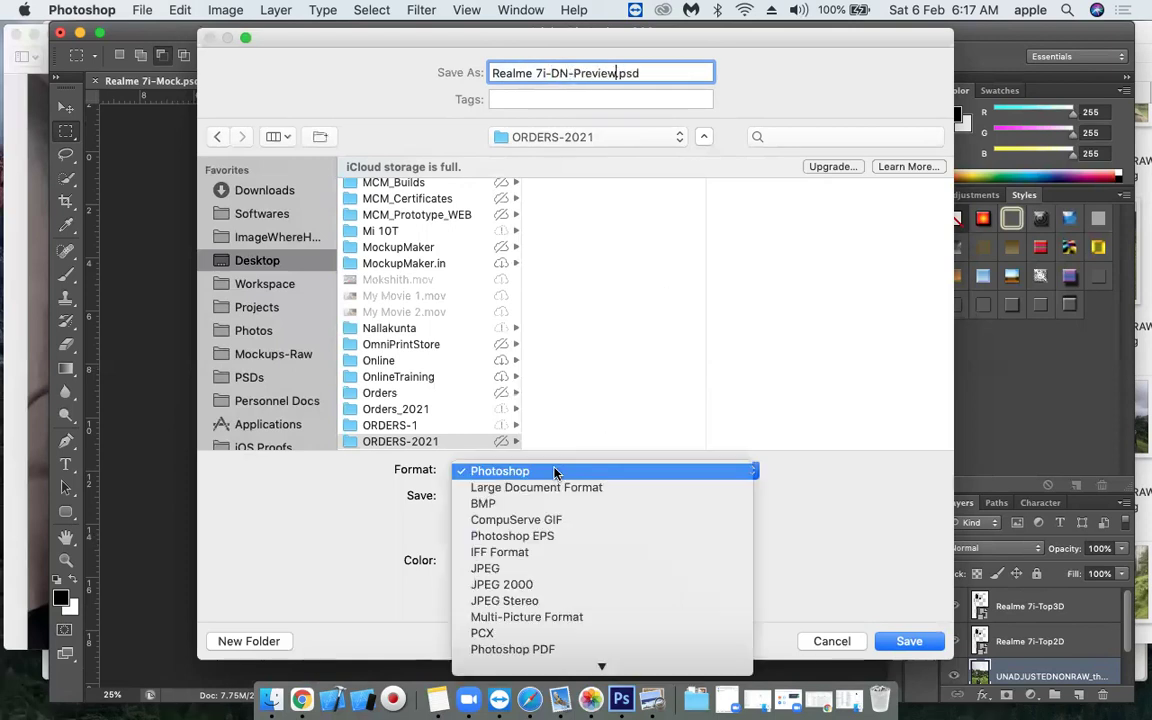
{"action": "type", "text": "png"}
{"action": "key", "text": "Return"}
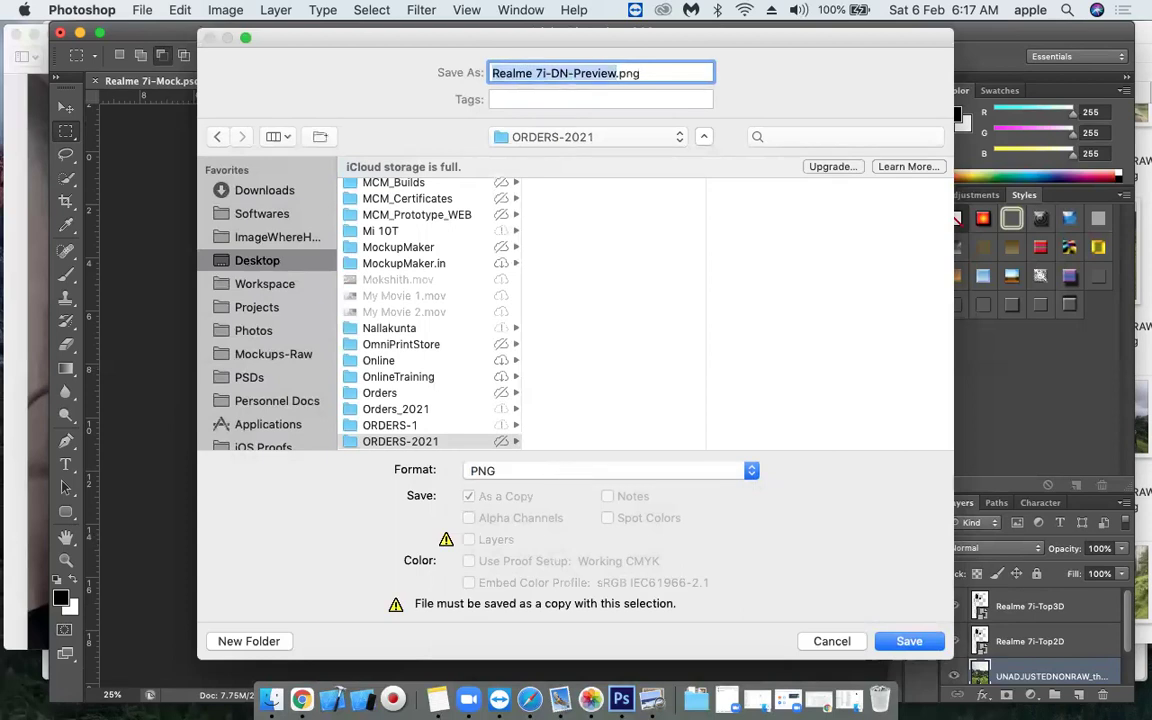
{"action": "key", "text": "Return"}
{"action": "key", "text": "Return"}
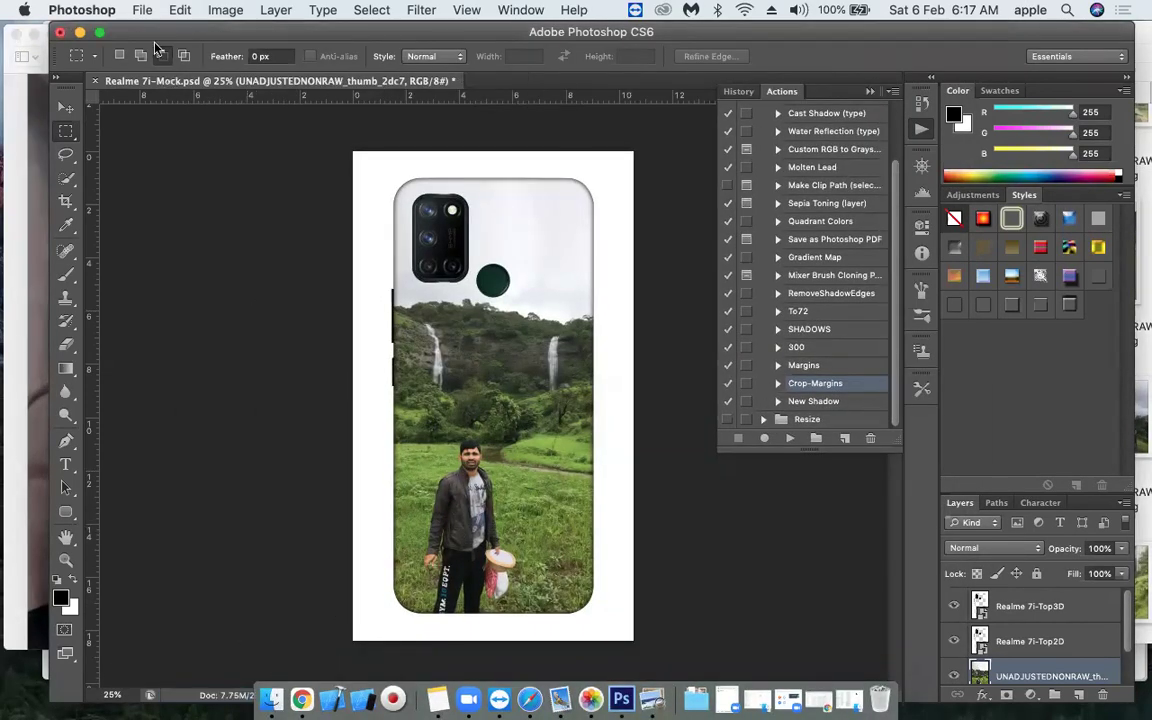
In Save As, choose the Desktop's ORDERS-2021 folder as the destination.
{"action": "left_click", "coordinate": [143, 10]}
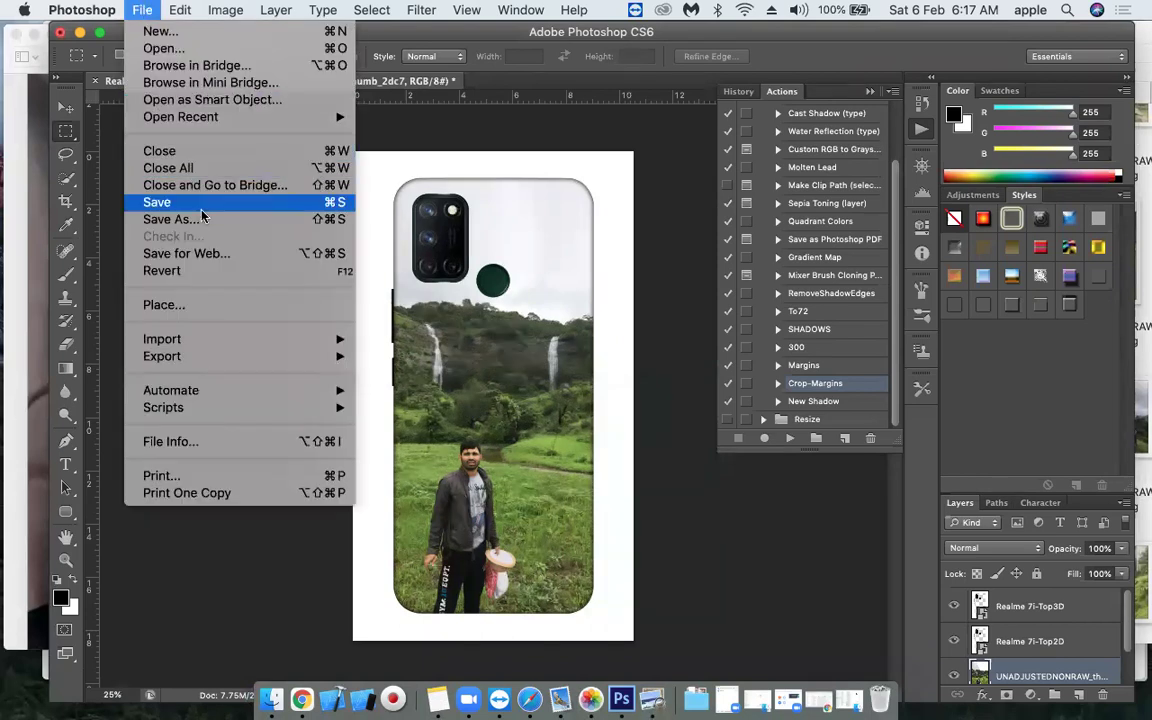
{"action": "left_click", "coordinate": [280, 219]}
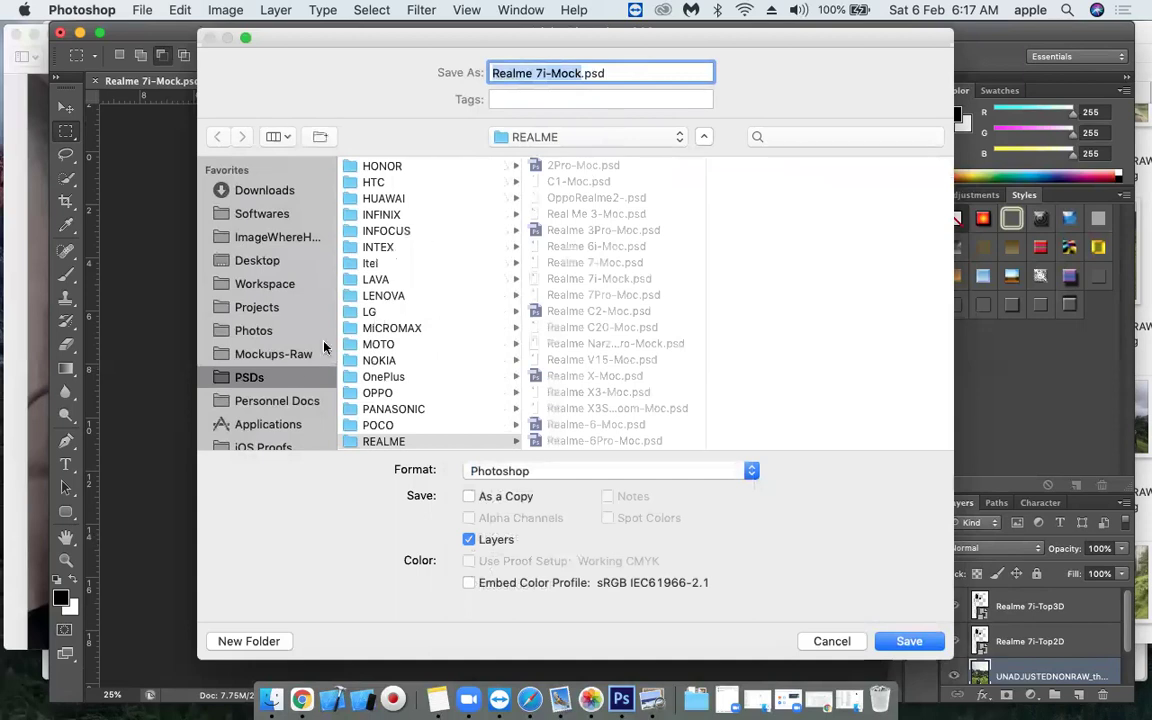
{"action": "left_click", "coordinate": [258, 262]}
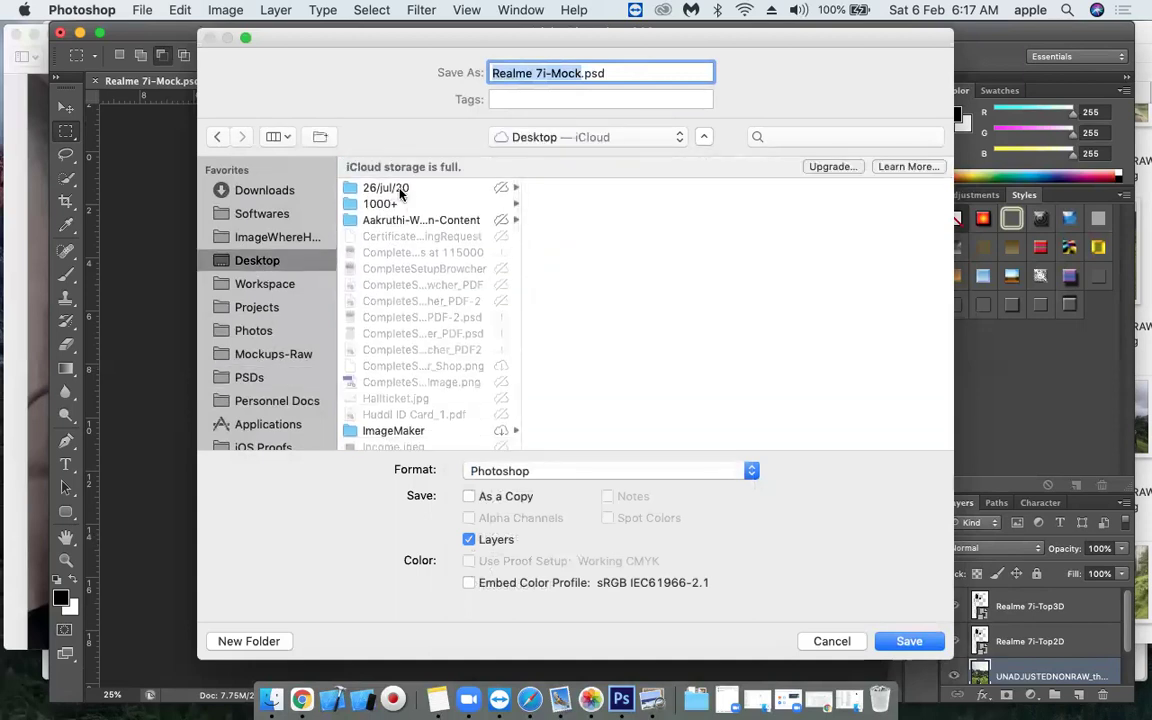
{"action": "scroll", "coordinate": [408, 321], "scroll_direction": "down", "scroll_amount": 1}
{"action": "scroll", "coordinate": [408, 321], "scroll_direction": "down", "scroll_amount": 5}
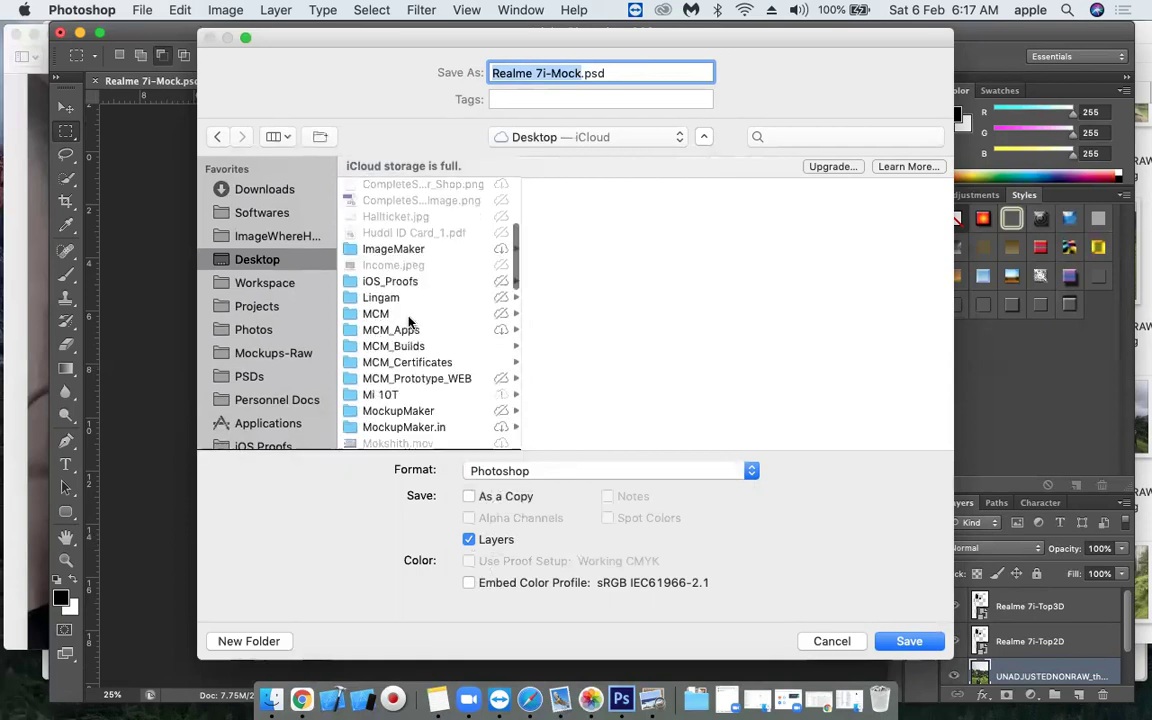
{"action": "scroll", "coordinate": [408, 321], "scroll_direction": "down", "scroll_amount": 2}
{"action": "scroll", "coordinate": [408, 323], "scroll_direction": "down", "scroll_amount": 3}
{"action": "scroll", "coordinate": [408, 323], "scroll_direction": "down", "scroll_amount": 5}
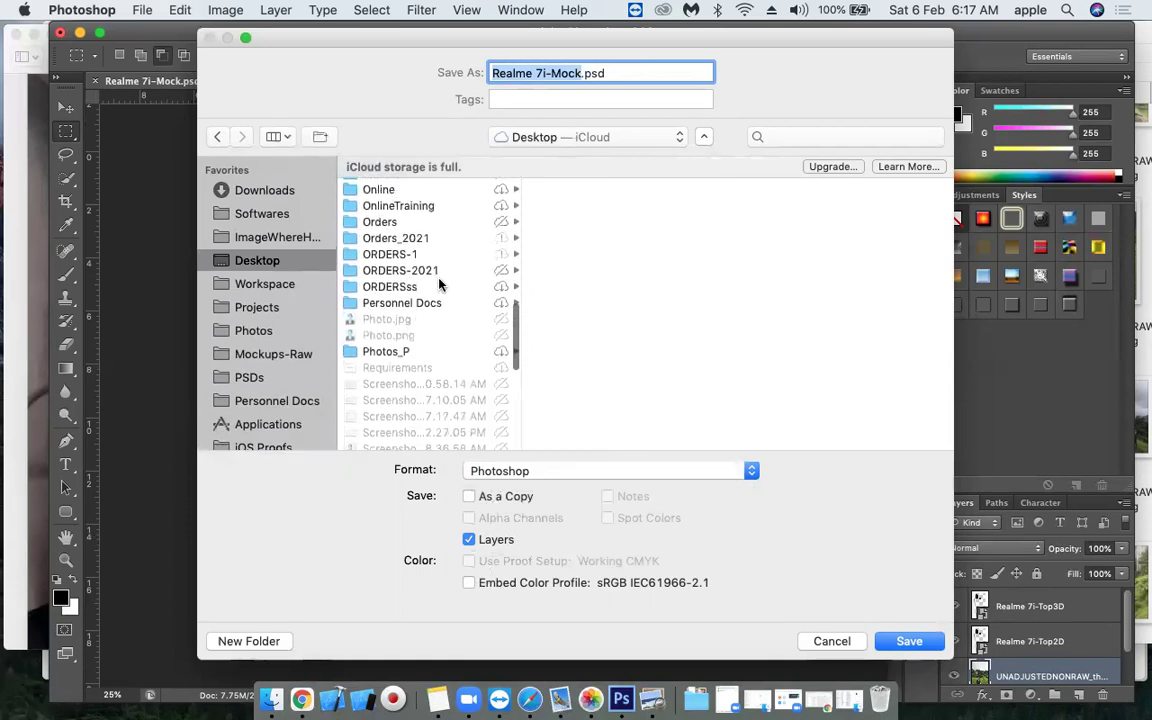
{"action": "left_click", "coordinate": [401, 268]}
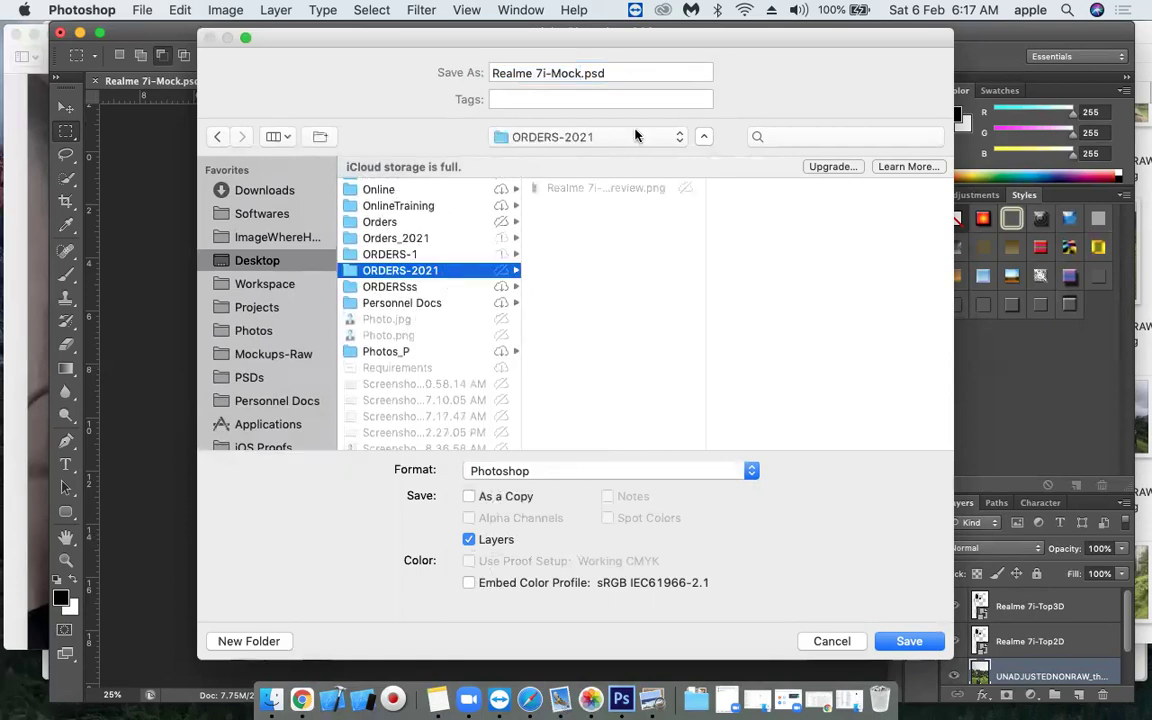
Save the layered document there as Realme 7i-DN.psd.
{"action": "double_click", "coordinate": [566, 73]}
{"action": "type", "text": "DN"}
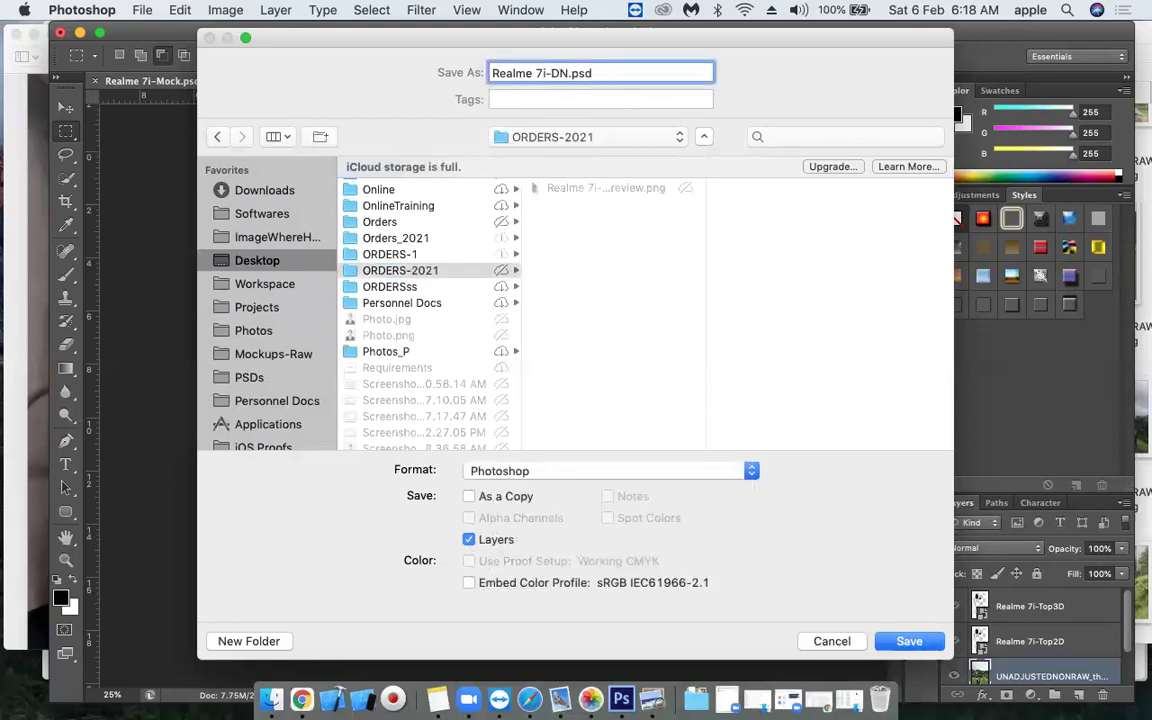
{"action": "key", "text": "Return"}
{"action": "key", "text": "Return"}
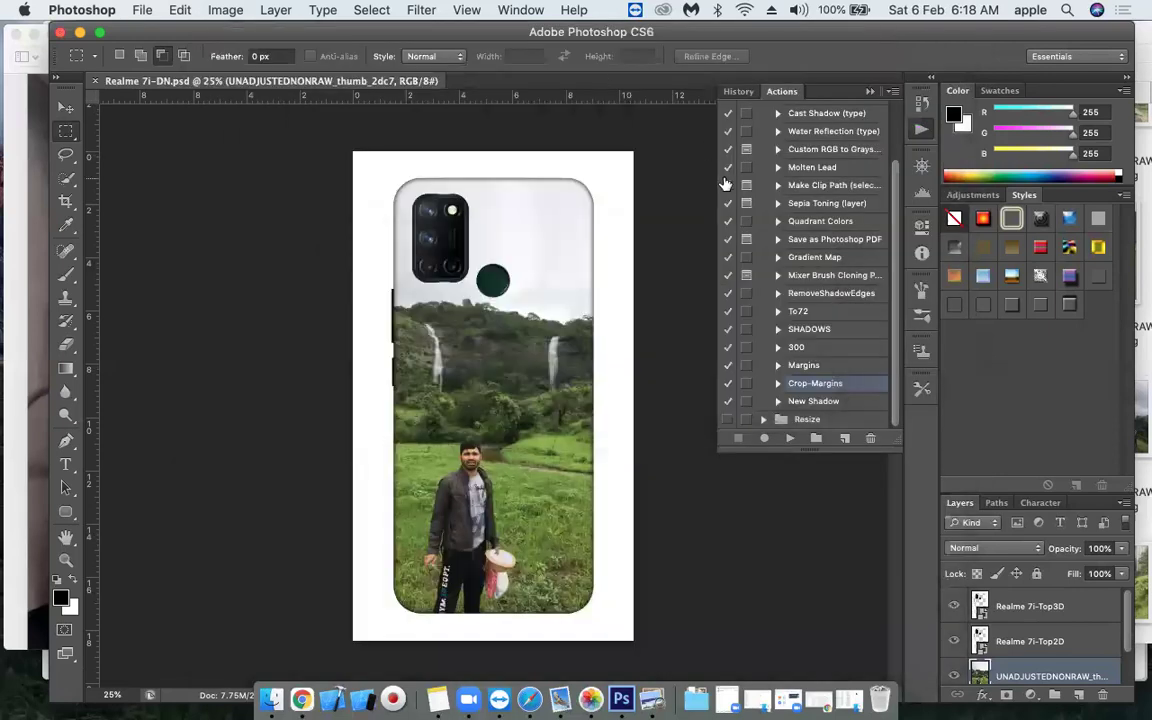
{"action": "key", "text": "v"}
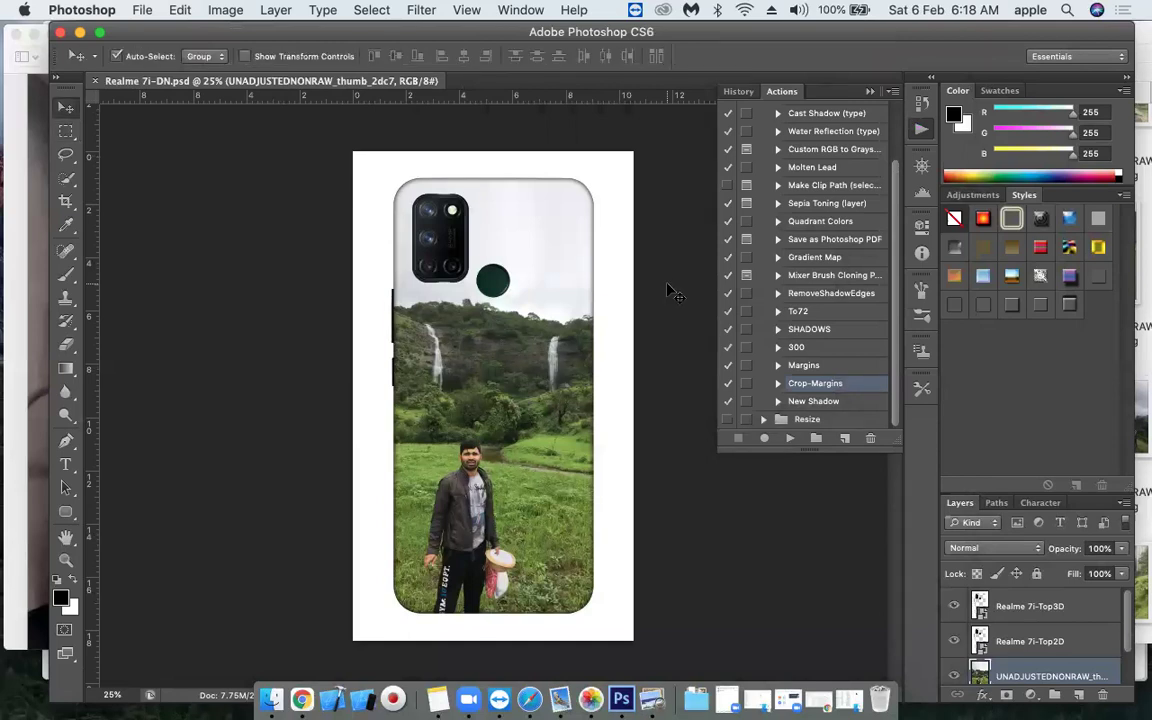
In a new Finder window, go to Desktop > ORDERS-2021 and select Realme 7i-DN-Preview.png.
{"action": "left_click", "coordinate": [272, 698]}
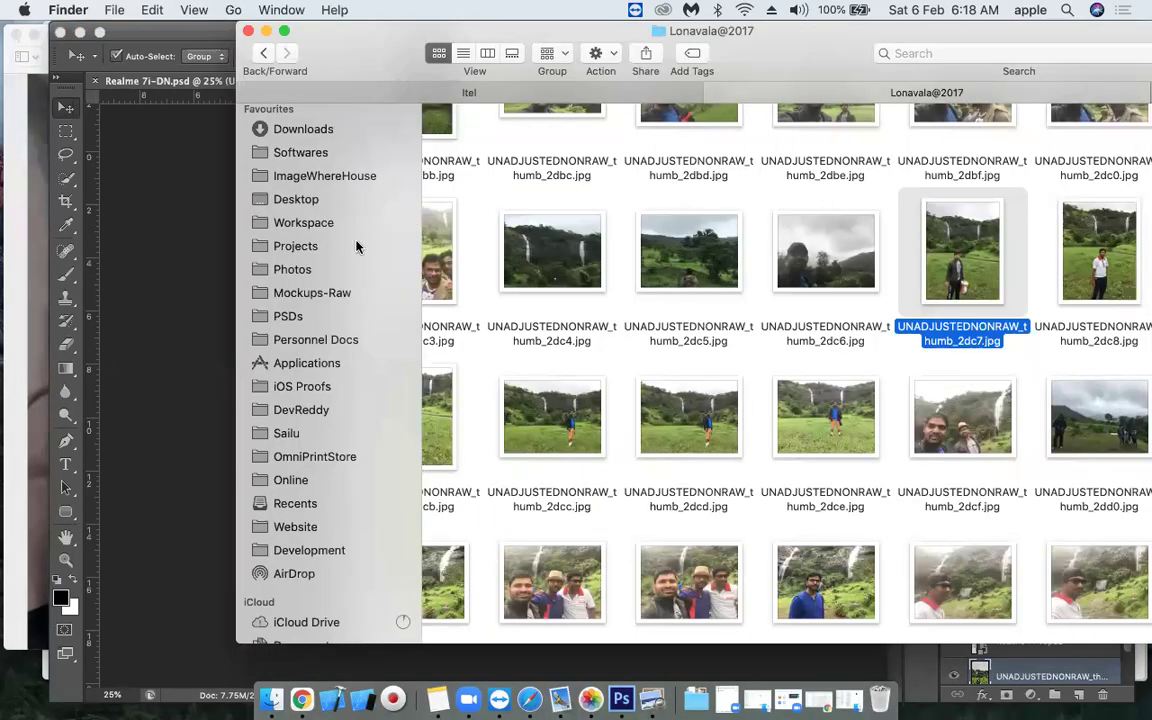
{"action": "key", "text": "super+n"}
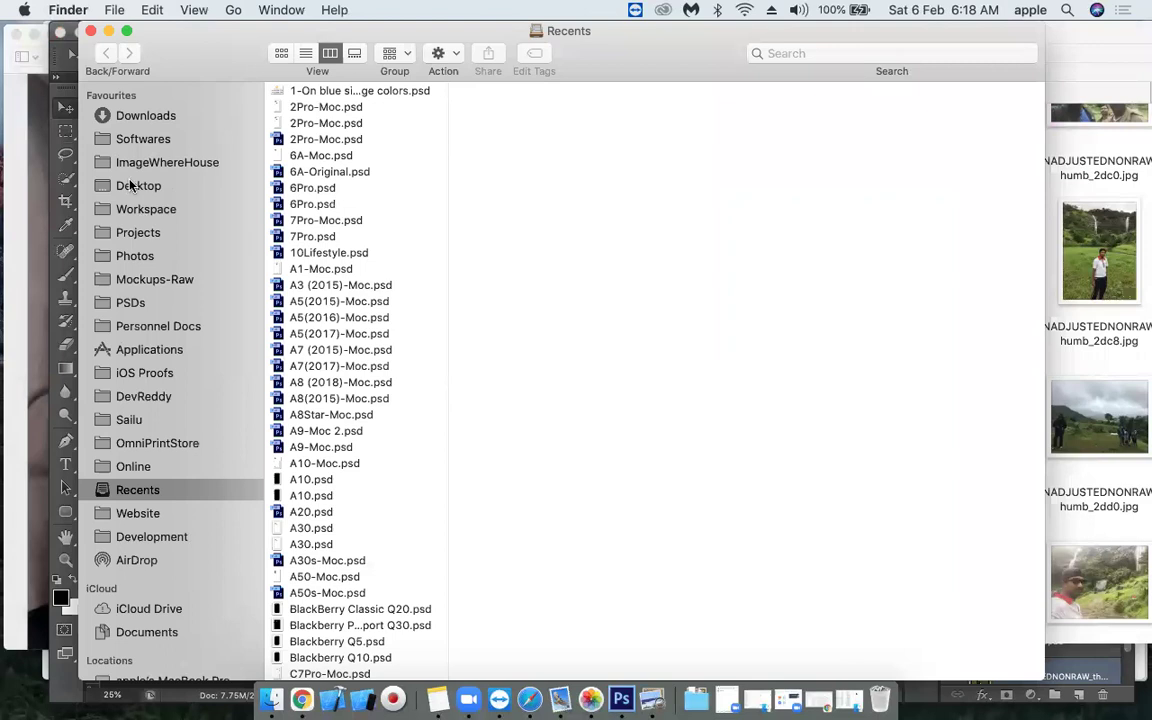
{"action": "left_click", "coordinate": [131, 186]}
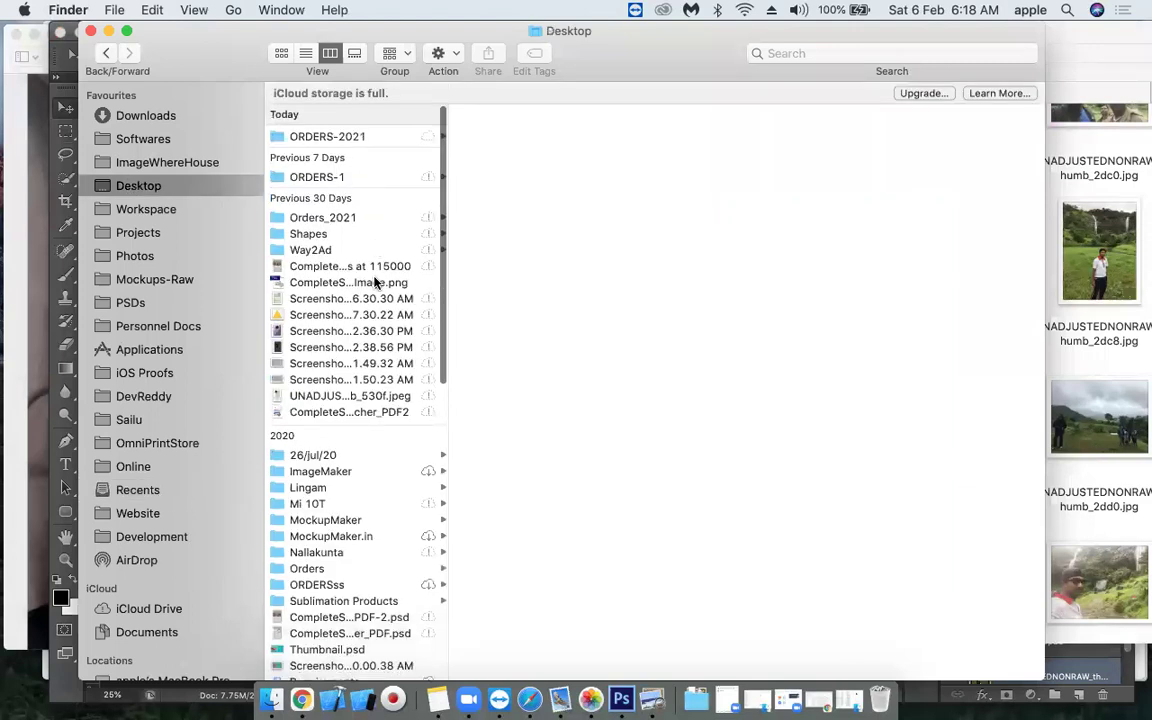
{"action": "left_click", "coordinate": [345, 135]}
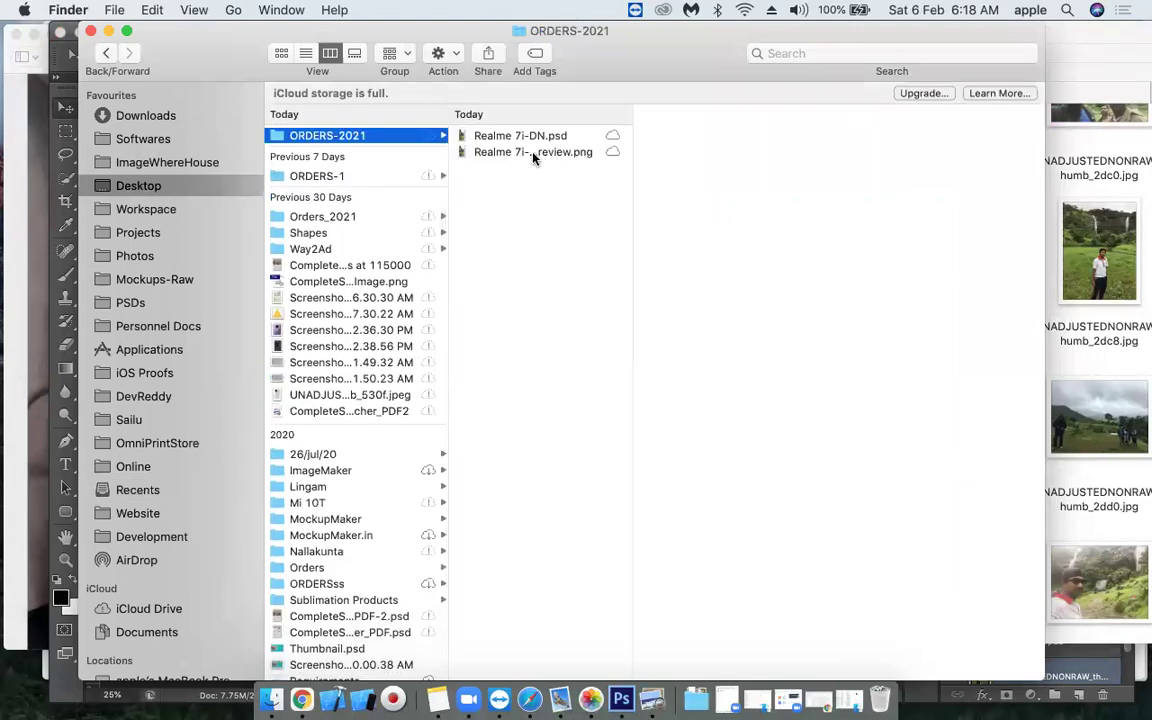
{"action": "left_click", "coordinate": [533, 153]}
Quick Look the preview PNG, then close the ORDERS-2021 window.
{"action": "key", "text": "space"}
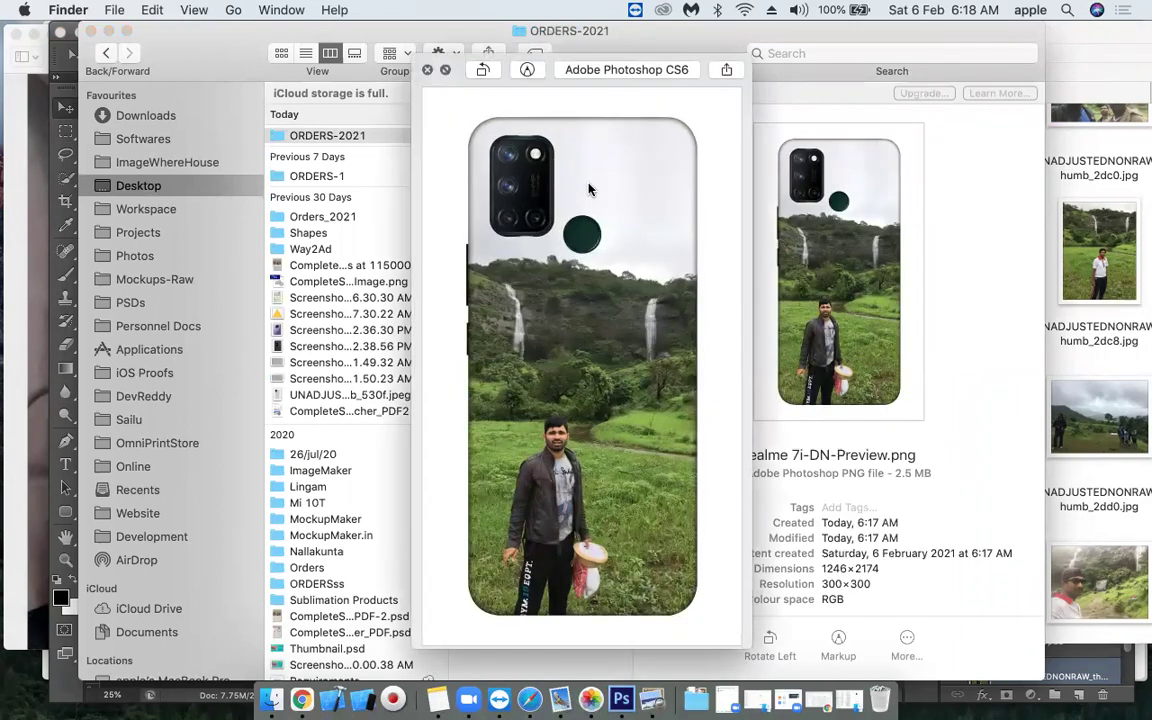
{"action": "key", "text": "space"}
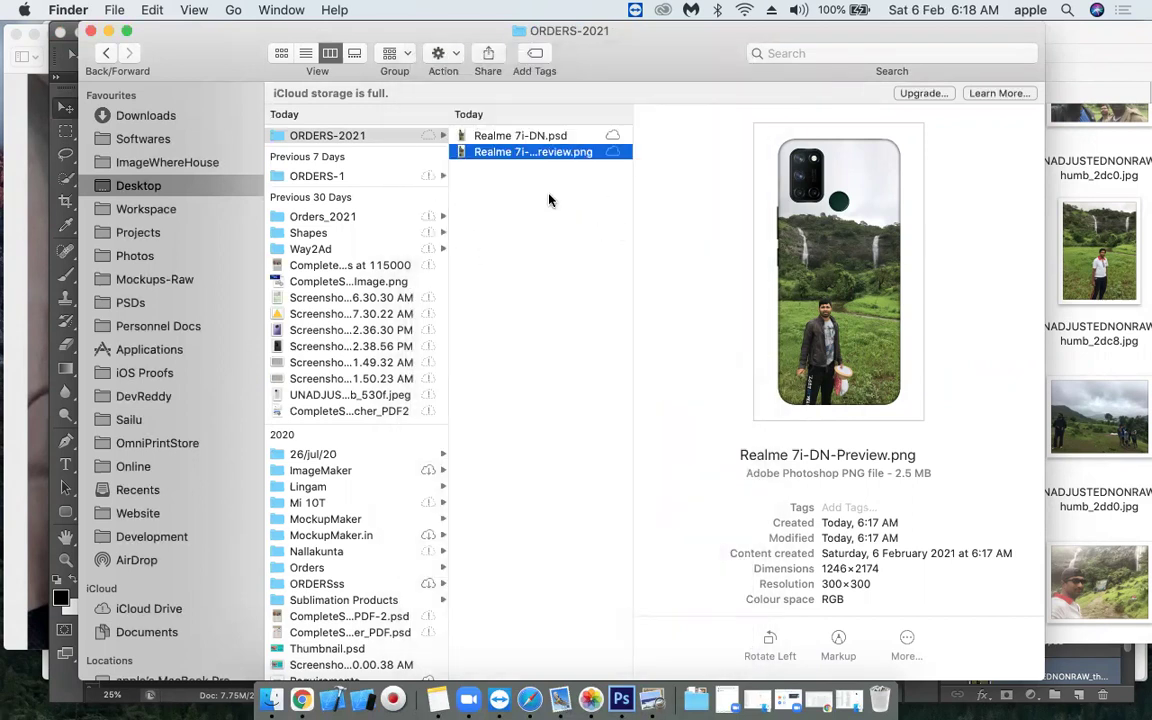
{"action": "left_click", "coordinate": [91, 32]}
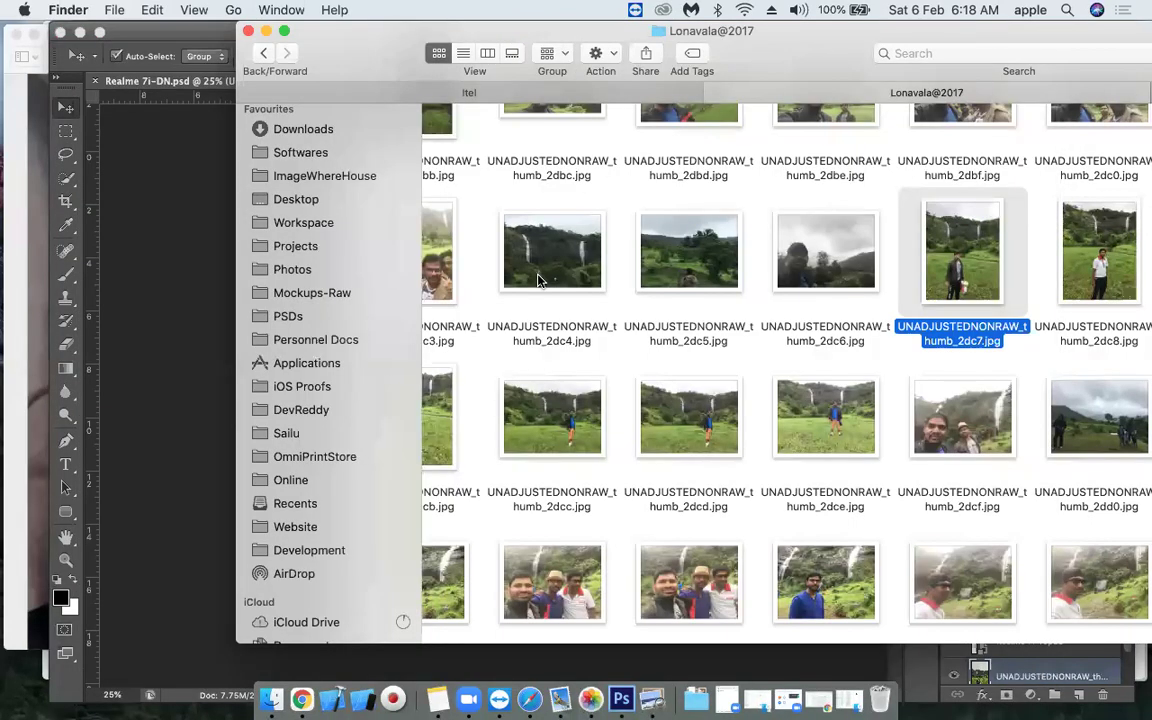
Back in Photoshop, hide the Realme 7i-Top3D and Top2D overlays to reveal the bare photo.
{"action": "left_click", "coordinate": [172, 224]}
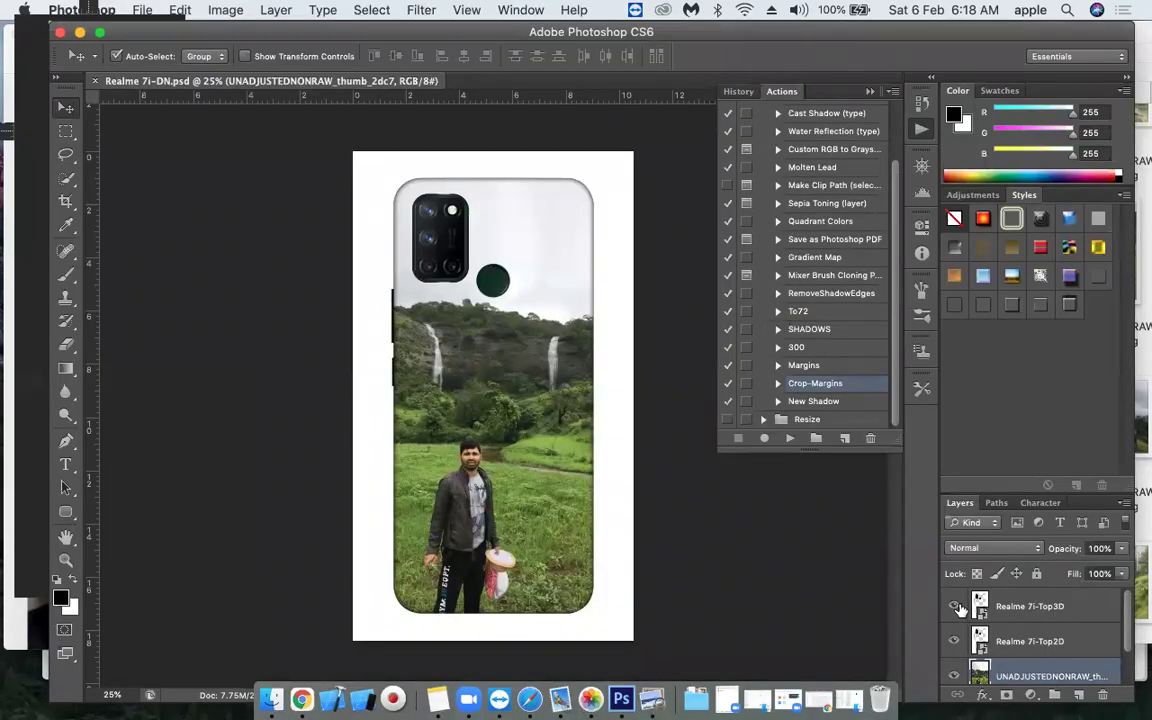
{"action": "left_click", "coordinate": [955, 607]}
{"action": "left_click", "coordinate": [954, 641]}
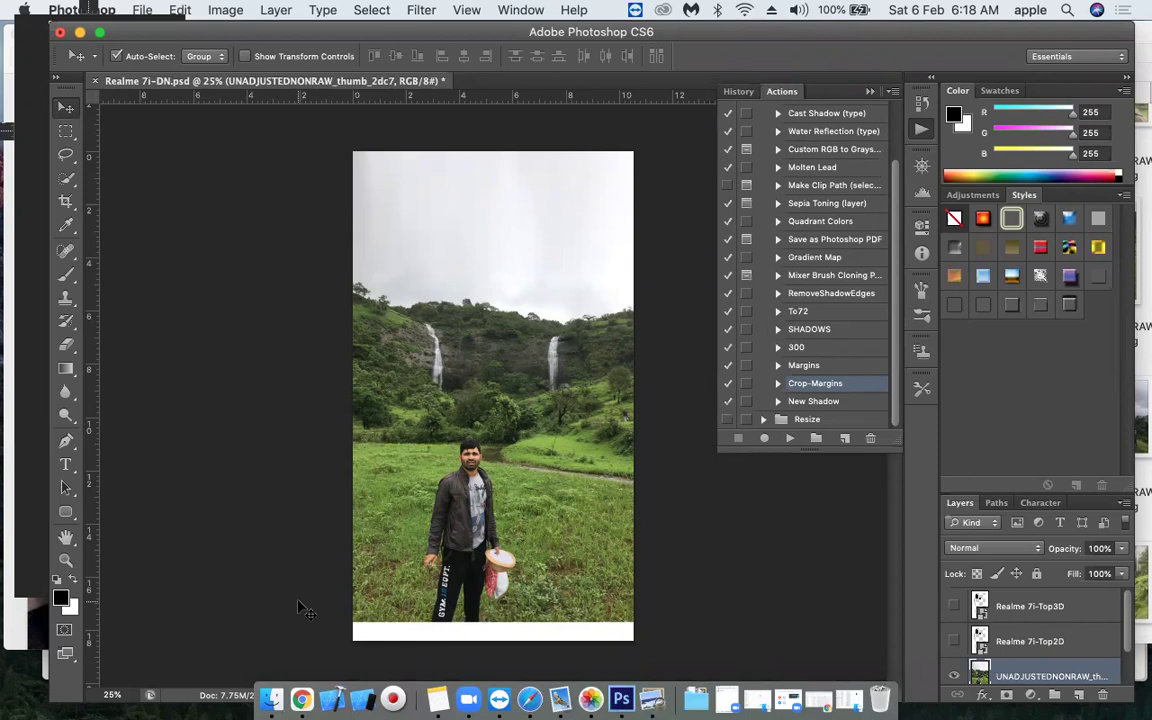
Marquee a thin band at the photo's bottom and free-transform it down over the white strip.
{"action": "key", "text": "m"}
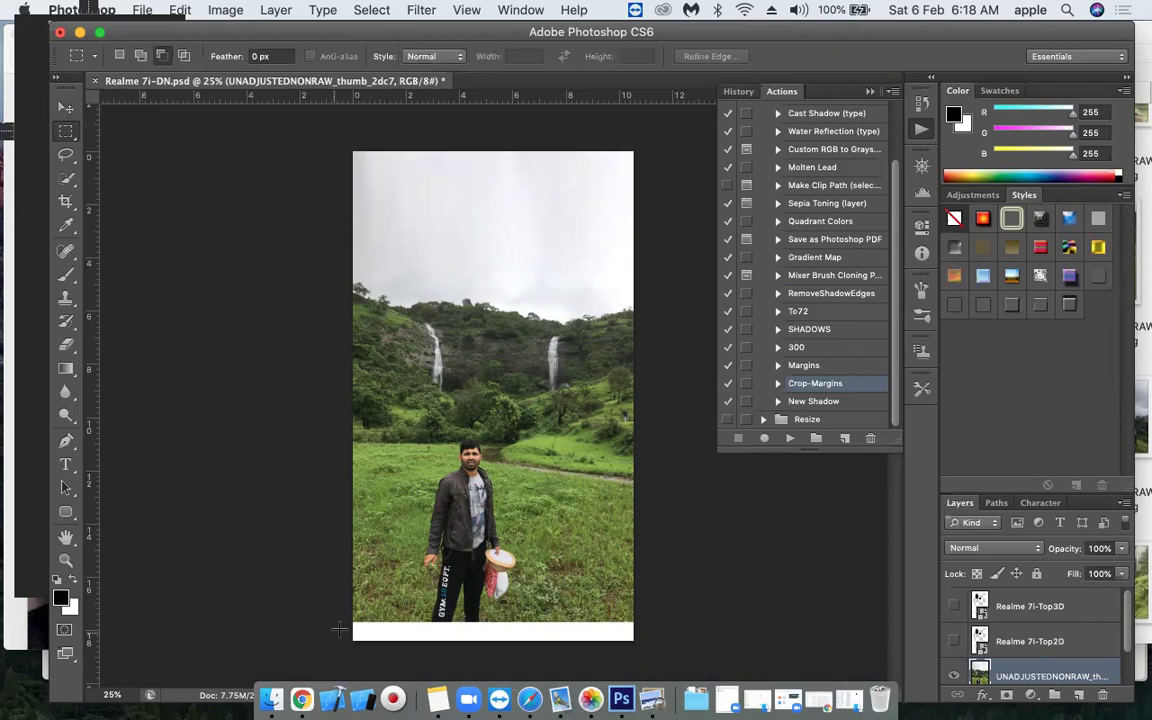
{"action": "left_click_drag", "start_coordinate": [340, 617], "coordinate": [680, 650]}
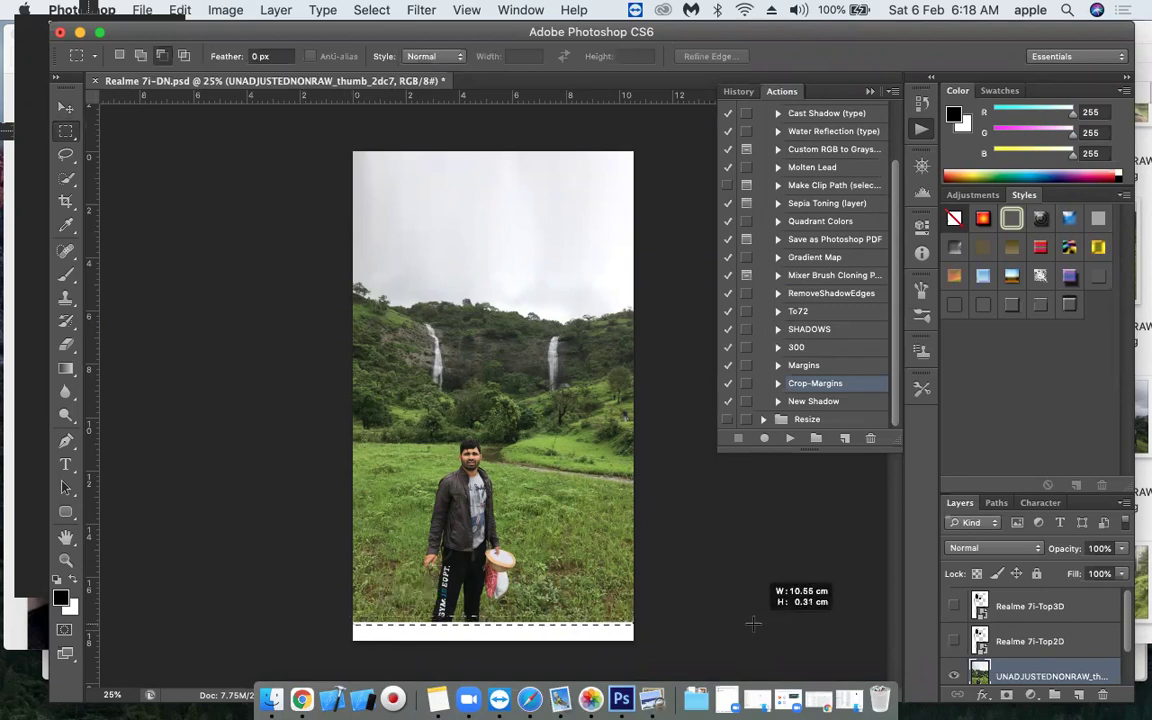
{"action": "key", "text": "super+t"}
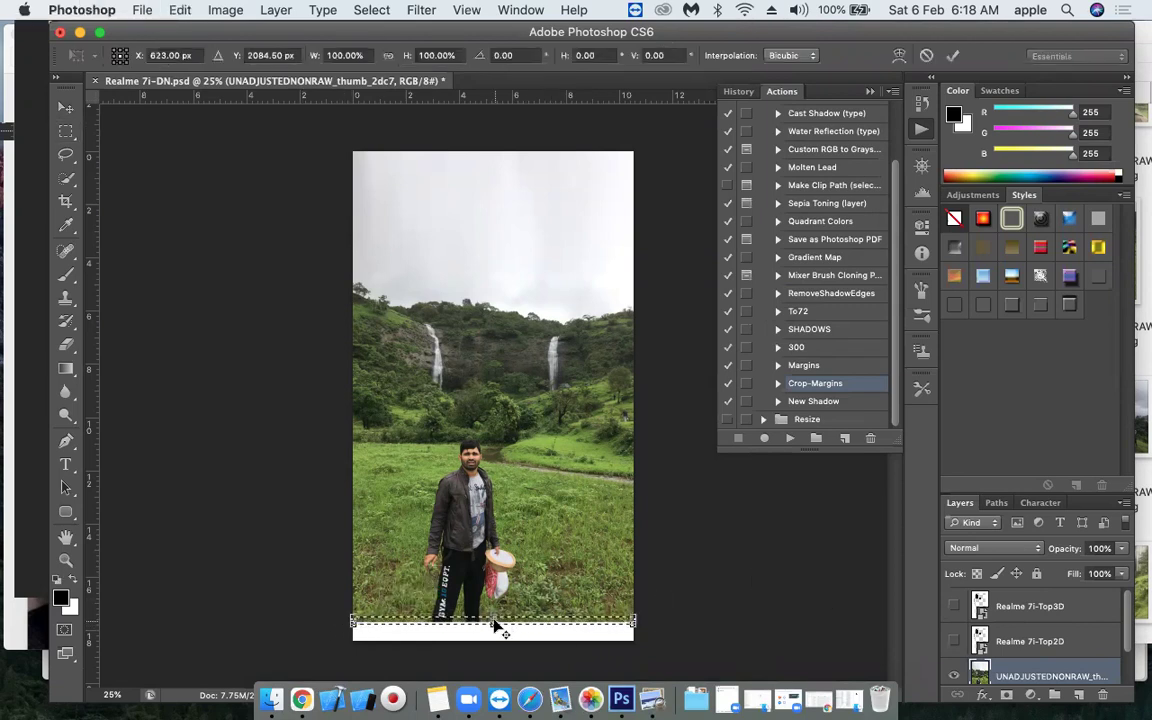
{"action": "left_click_drag", "start_coordinate": [493, 628], "coordinate": [493, 652]}
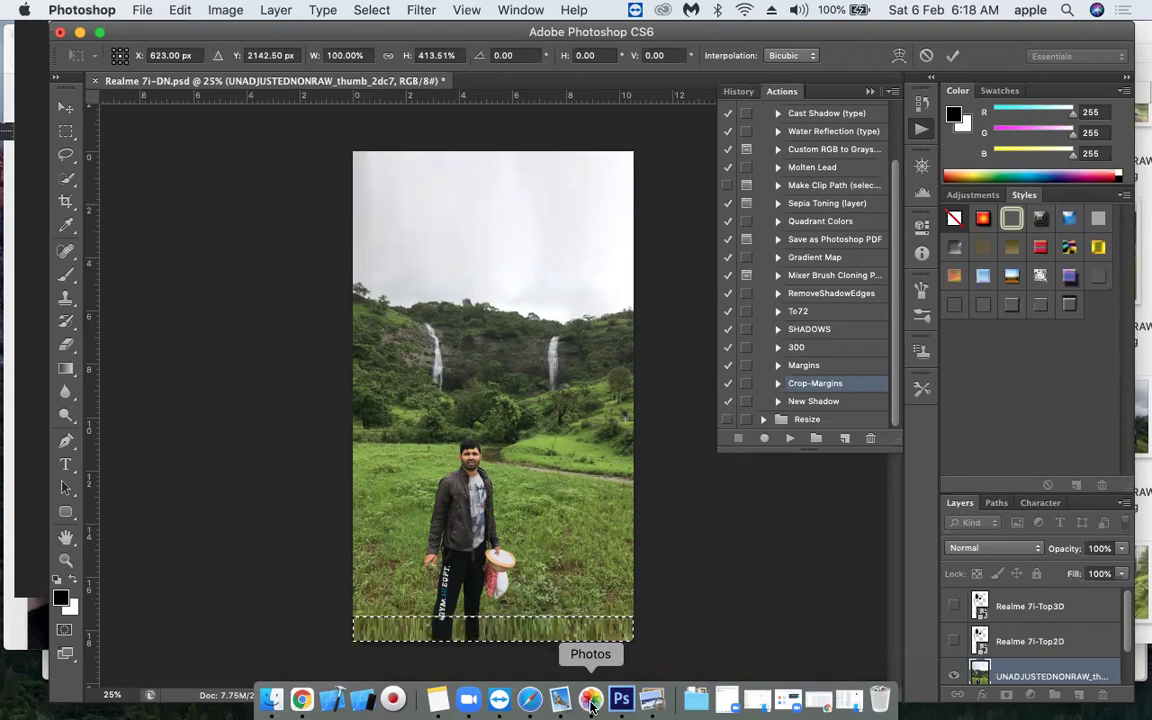
{"action": "key", "text": "Return"}
{"action": "key", "text": "super+d"}
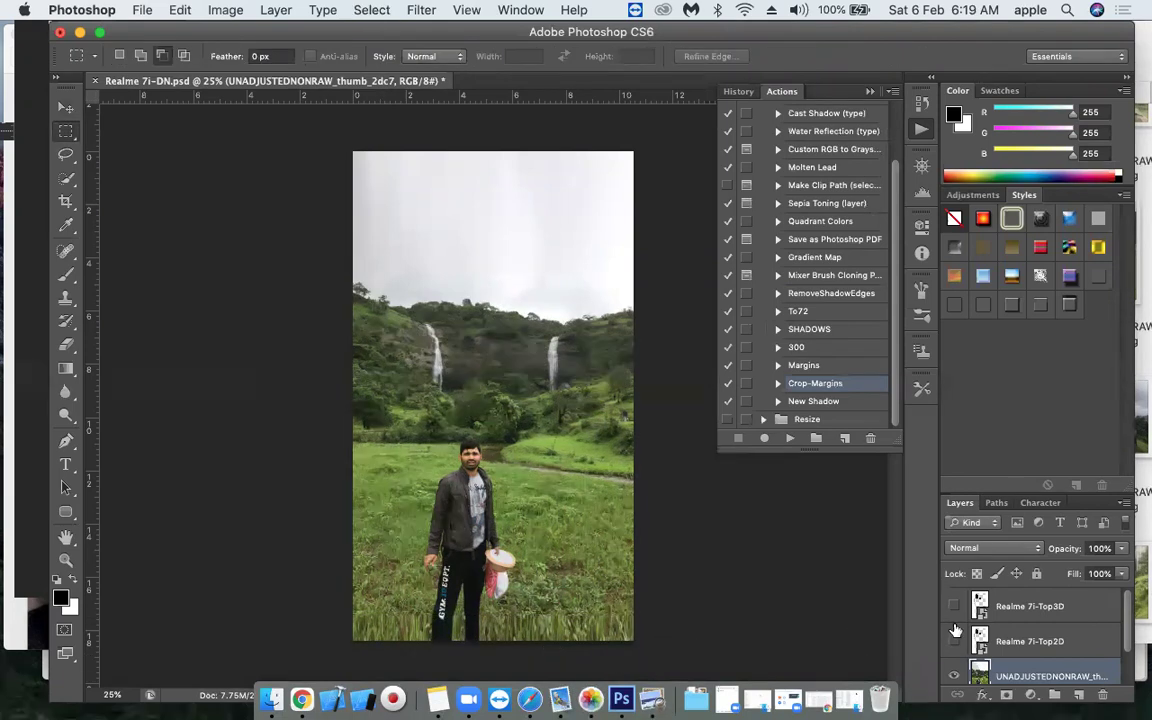
{"action": "left_click", "coordinate": [952, 641]}
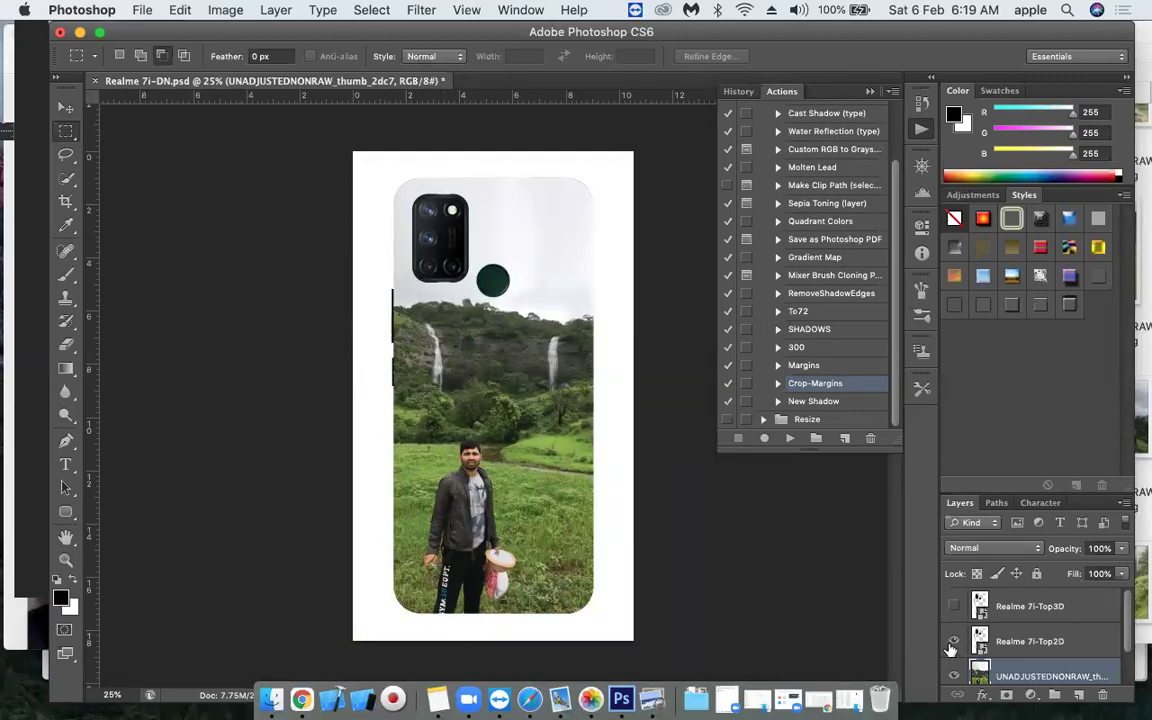
{"action": "left_click", "coordinate": [954, 641]}
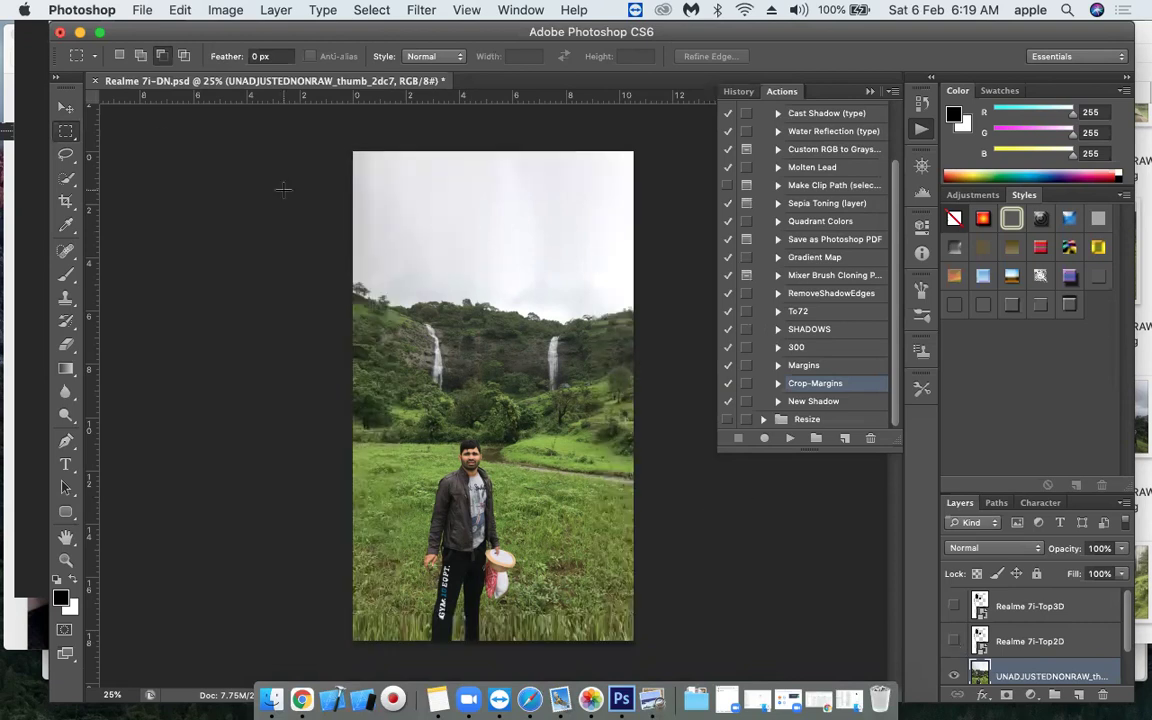
Save a copy as 'Realme 7i-DN-Print' in PNG format, accepting the PNG options.
{"action": "left_click", "coordinate": [135, 10]}
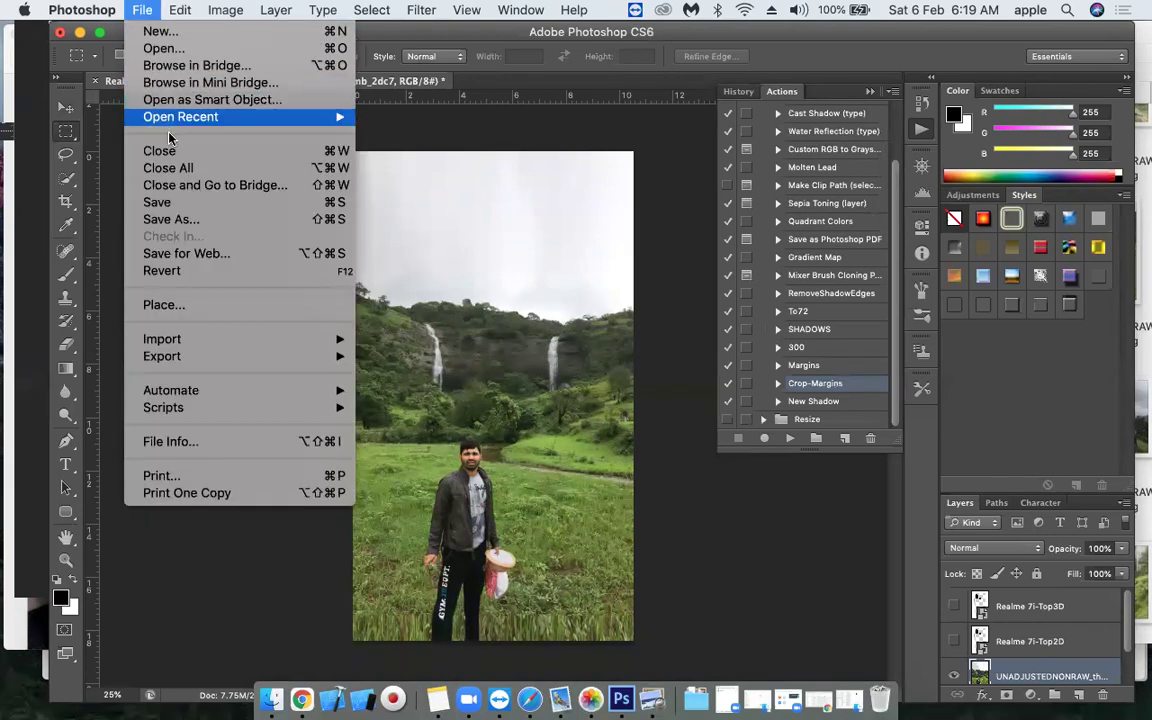
{"action": "left_click", "coordinate": [185, 221]}
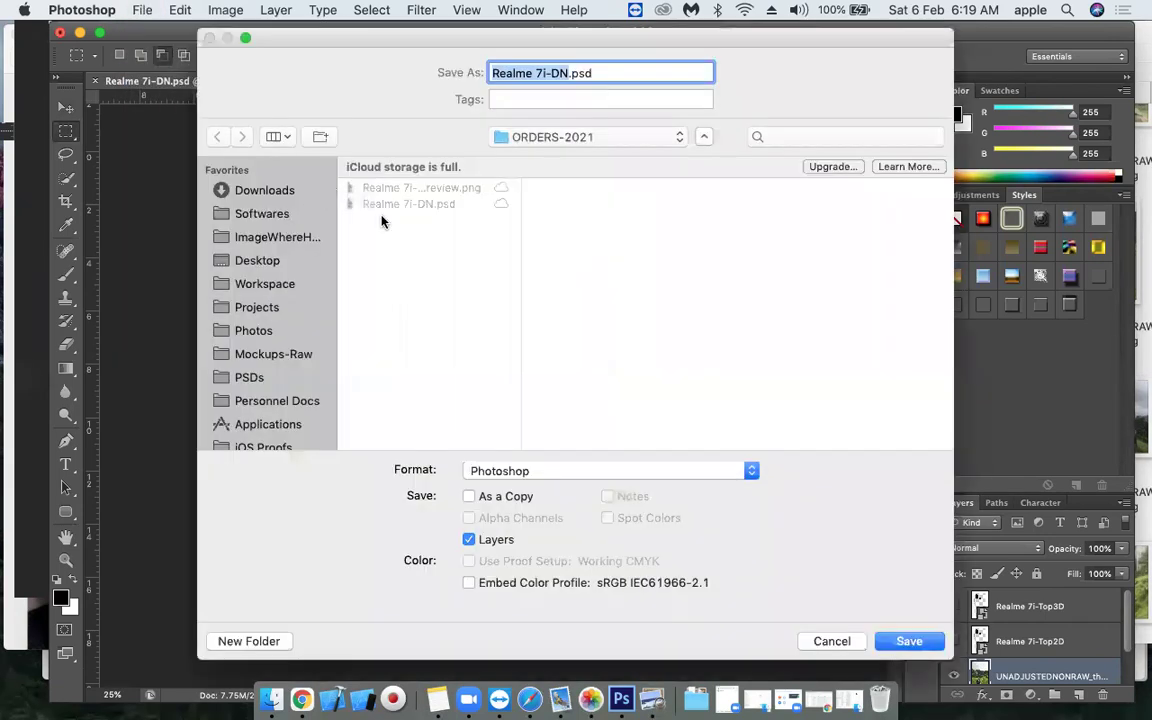
{"action": "left_click", "coordinate": [398, 188]}
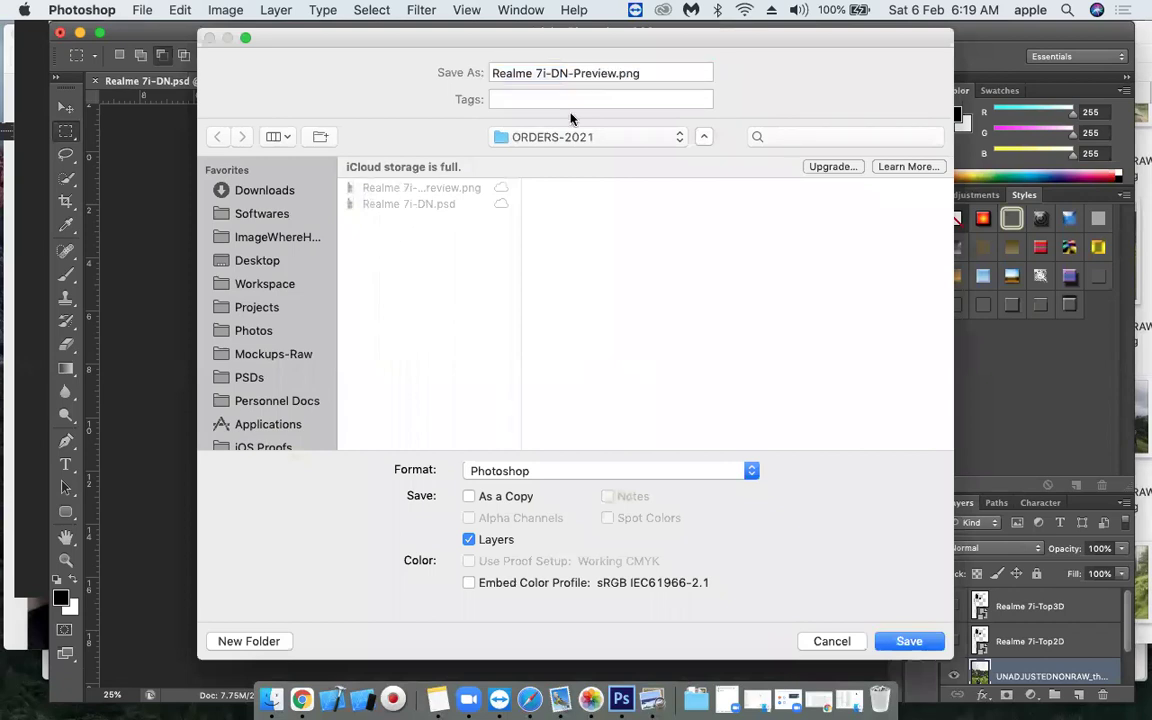
{"action": "double_click", "coordinate": [596, 72]}
{"action": "type", "text": "P"}
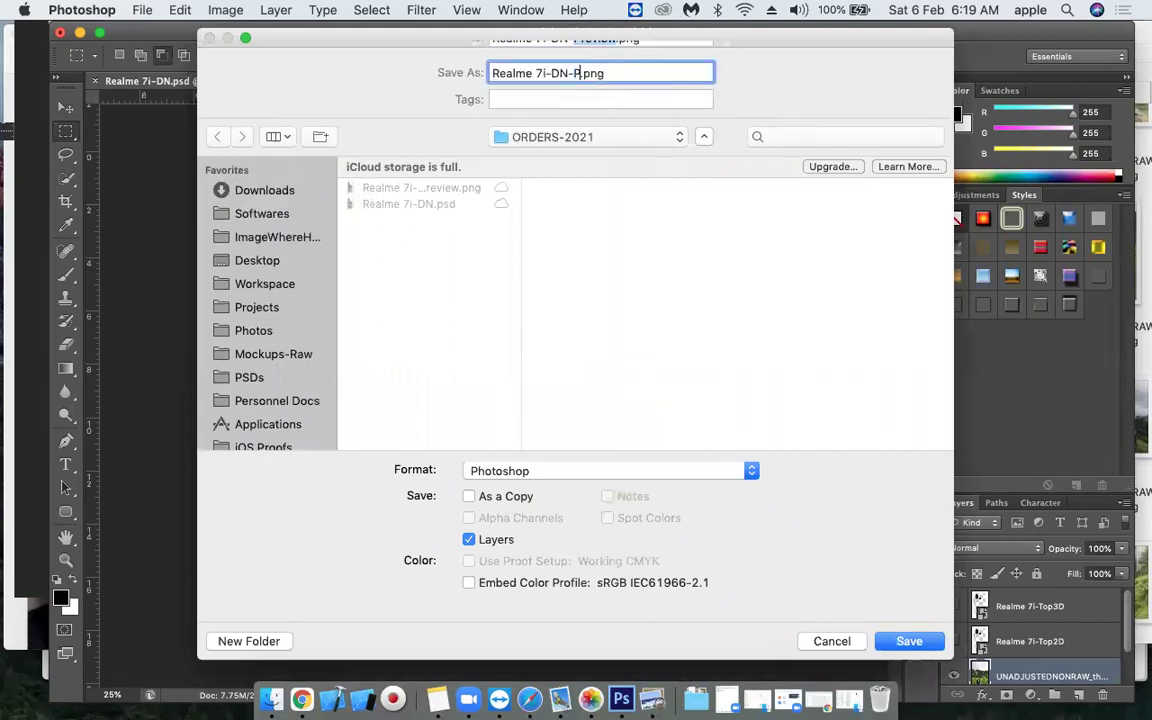
{"action": "type", "text": "rint"}
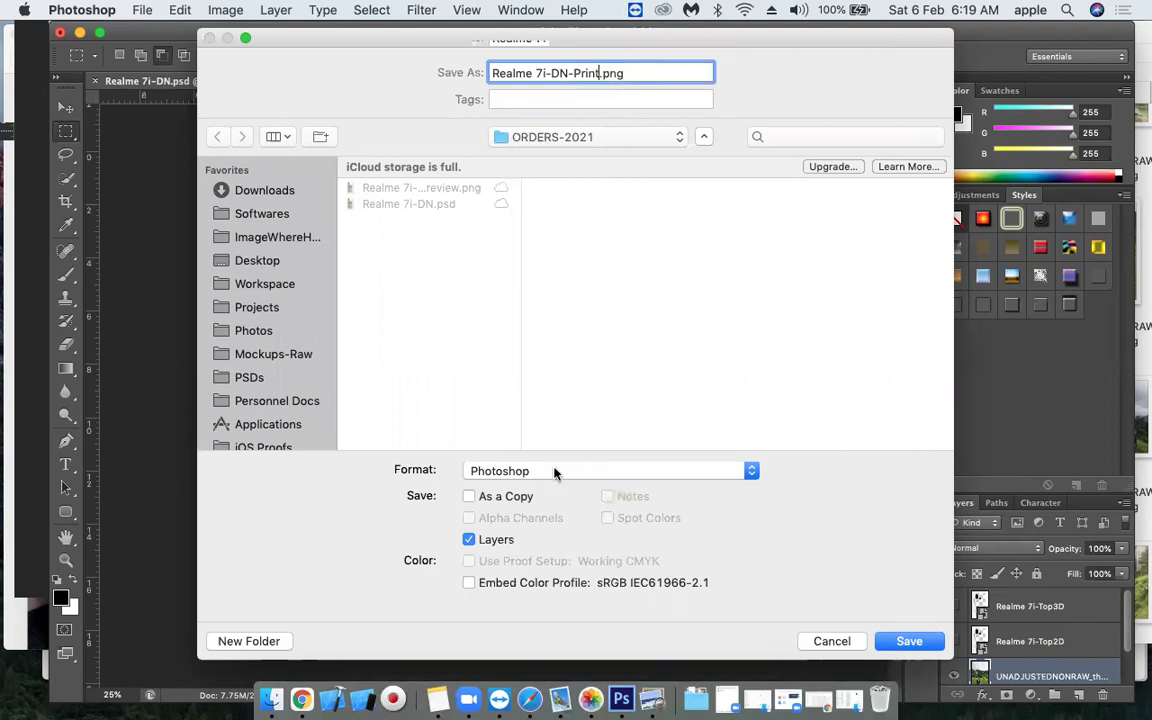
{"action": "left_click", "coordinate": [548, 471]}
{"action": "type", "text": "png"}
{"action": "key", "text": "Return"}
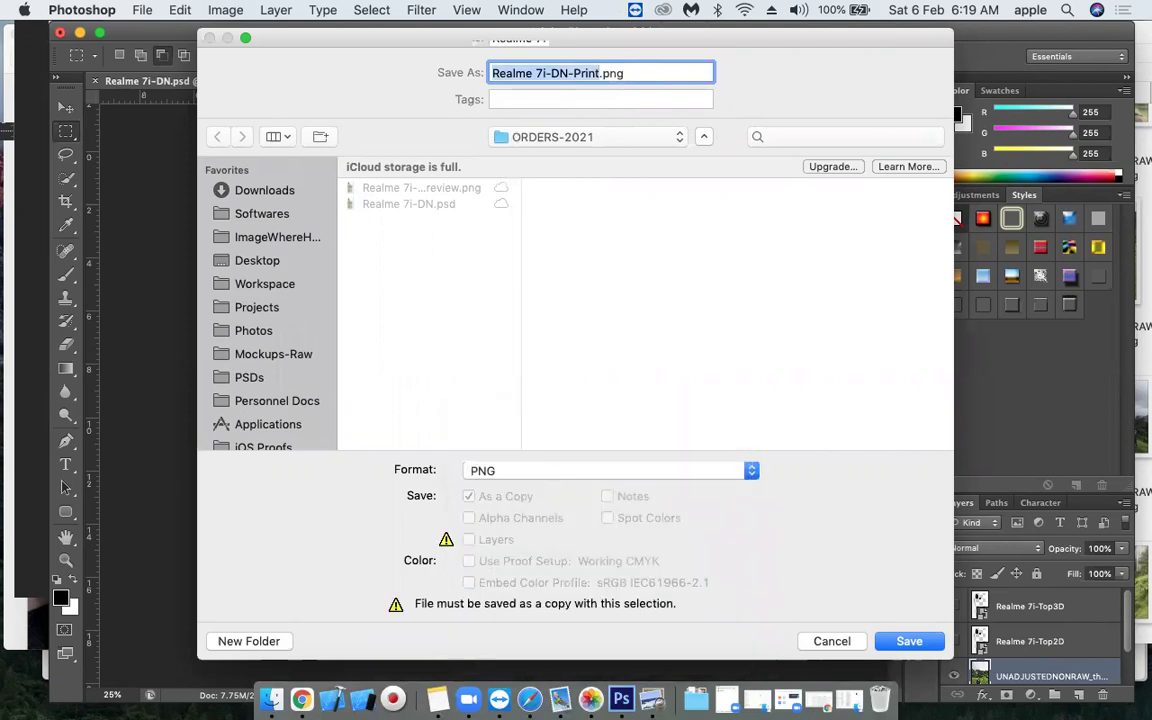
{"action": "key", "text": "Return"}
{"action": "key", "text": "Return"}
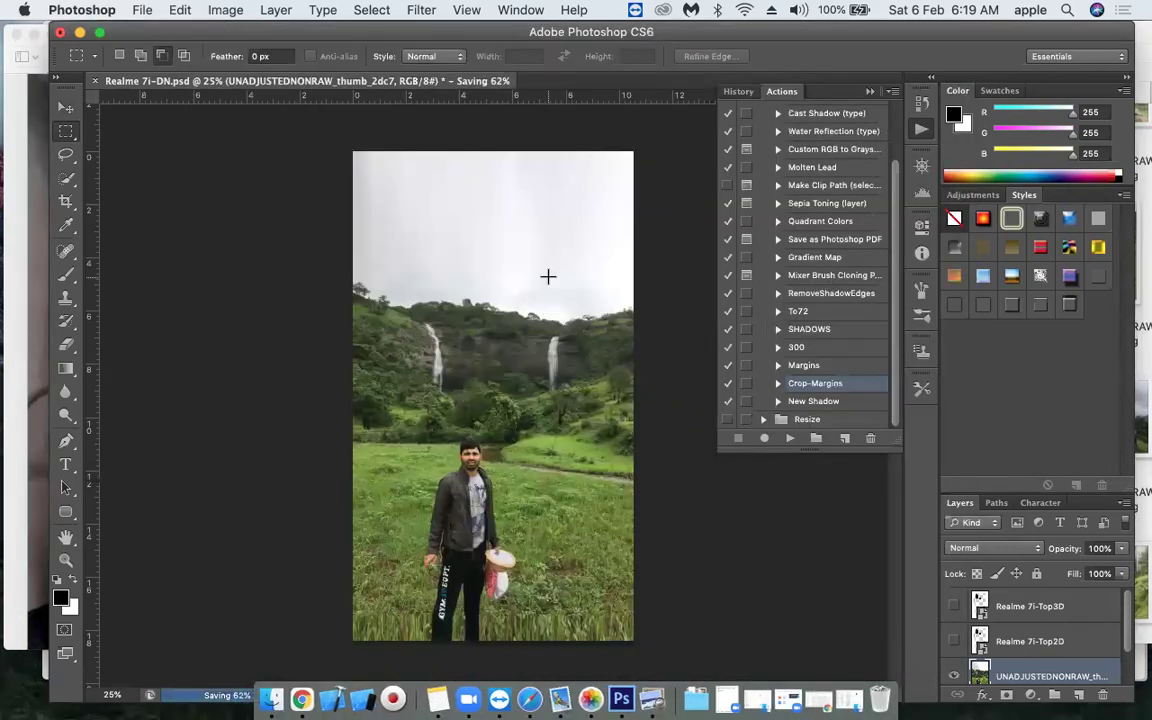
Close Realme 7i-DN.psd, choosing Don't Save to discard its changes.
{"action": "key", "text": "super+w"}
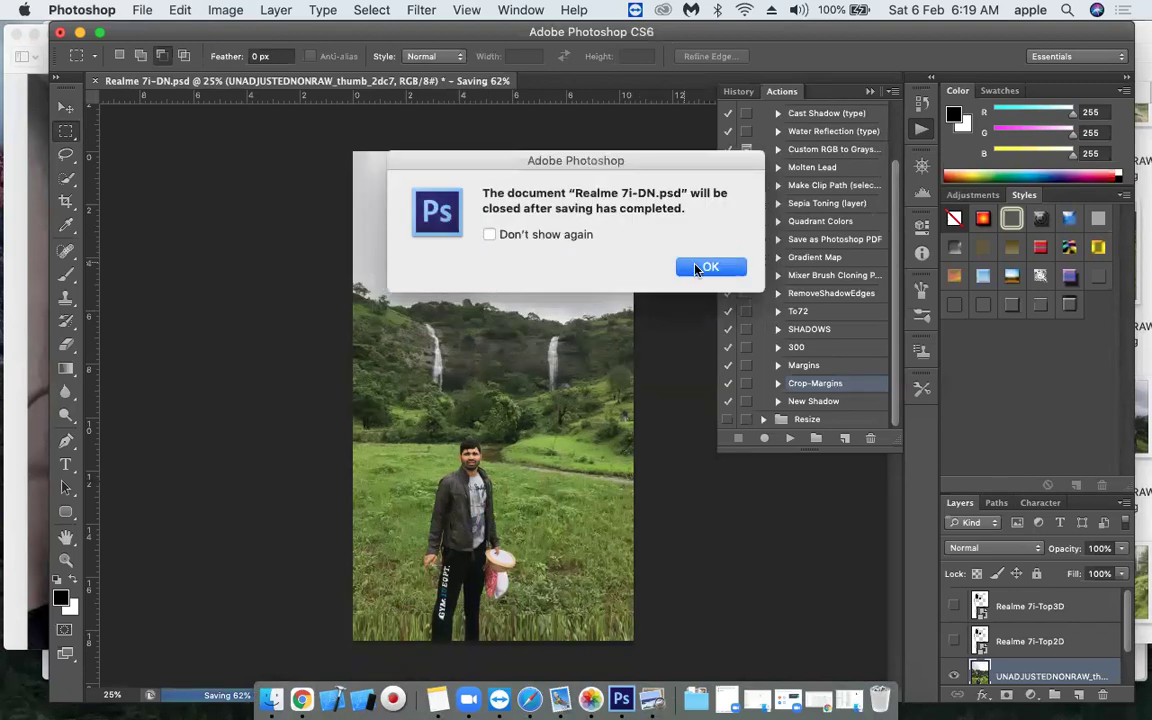
{"action": "left_click", "coordinate": [699, 266]}
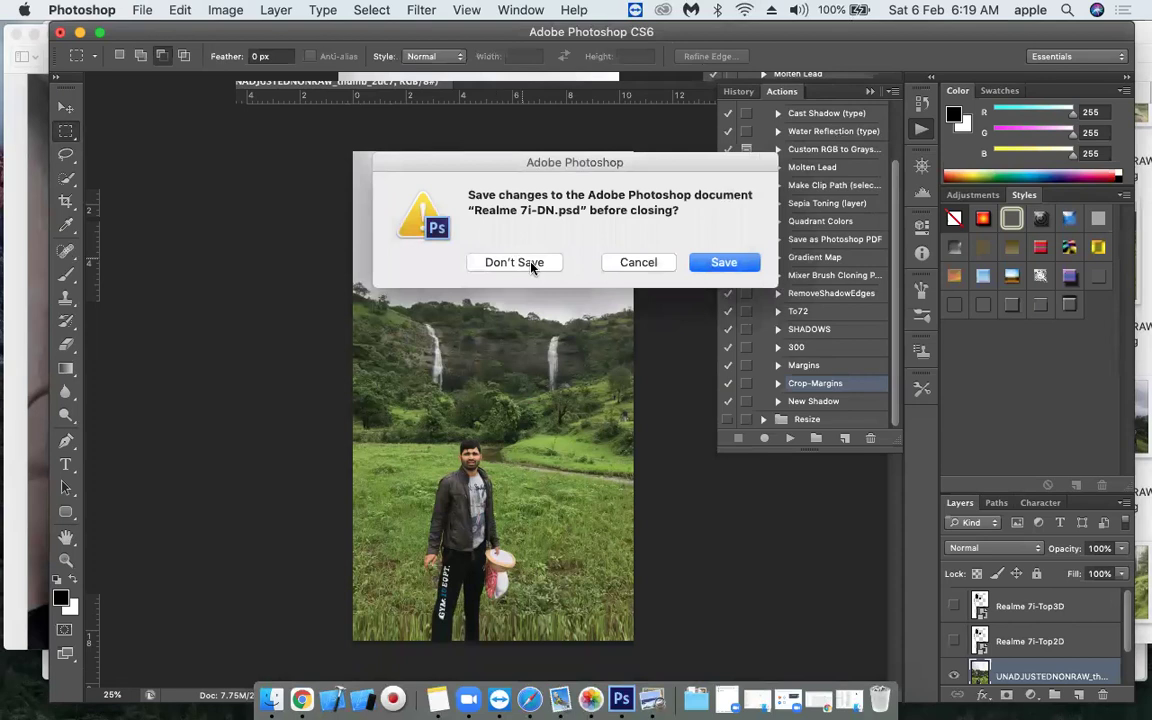
{"action": "left_click", "coordinate": [532, 263]}
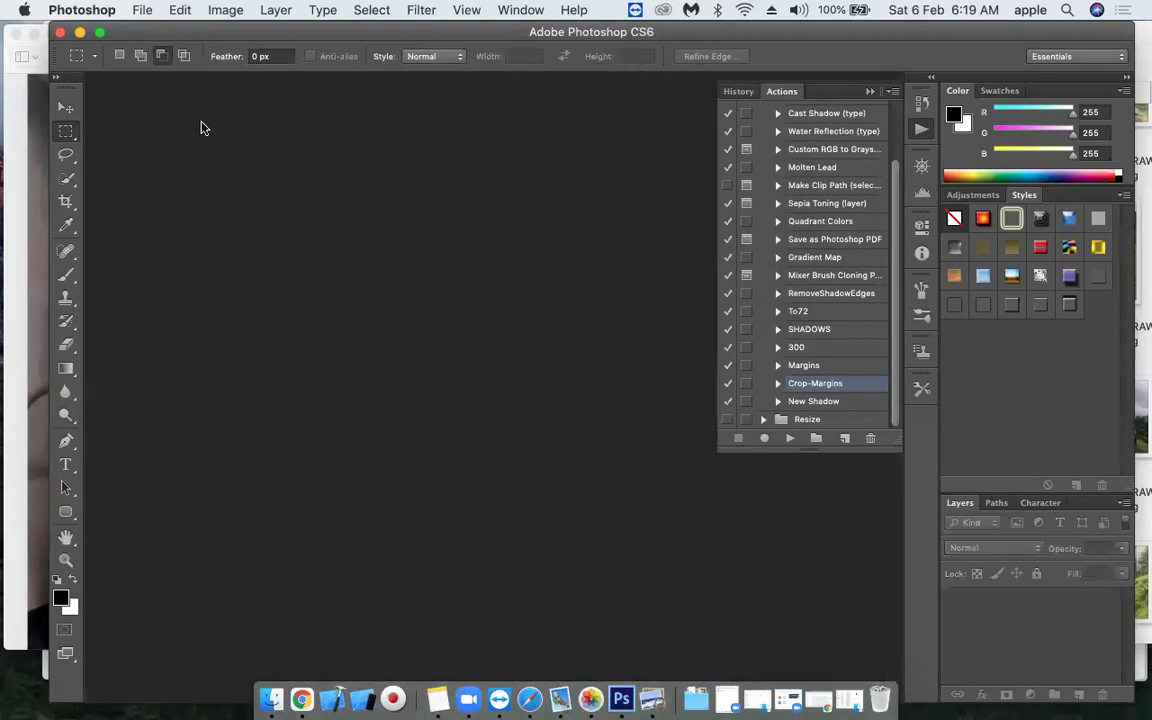
Create a new International Paper A4 document at 300 pixels/inch.
{"action": "left_click", "coordinate": [141, 10]}
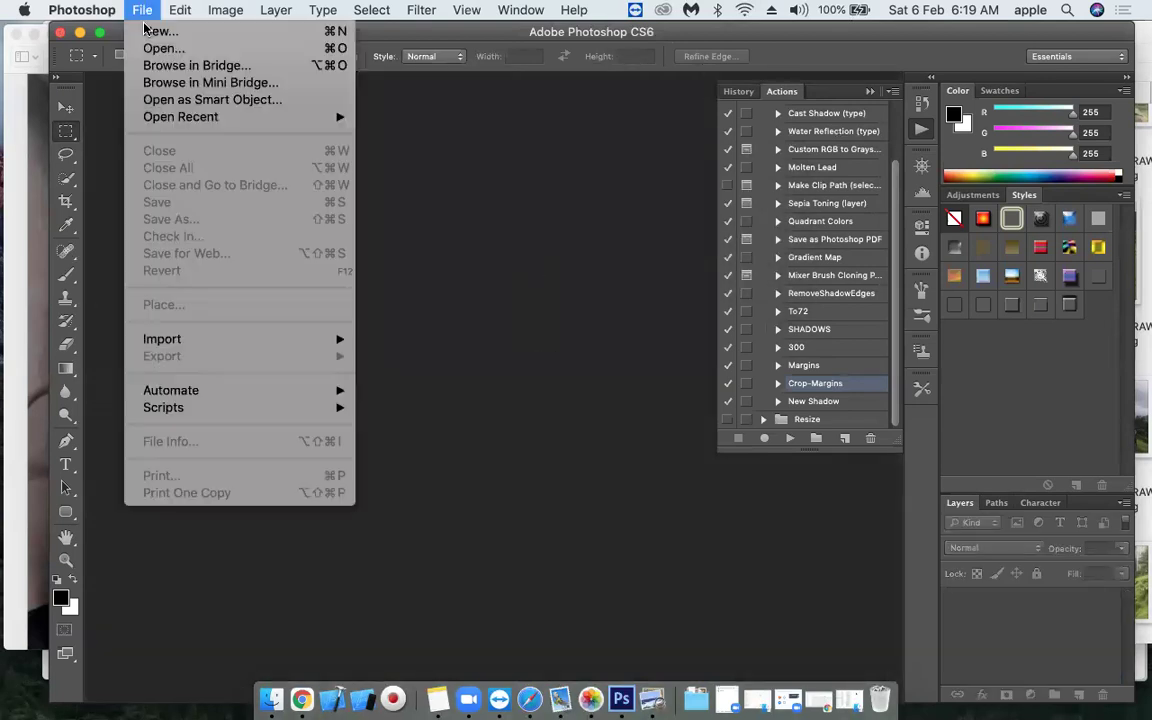
{"action": "left_click", "coordinate": [160, 33]}
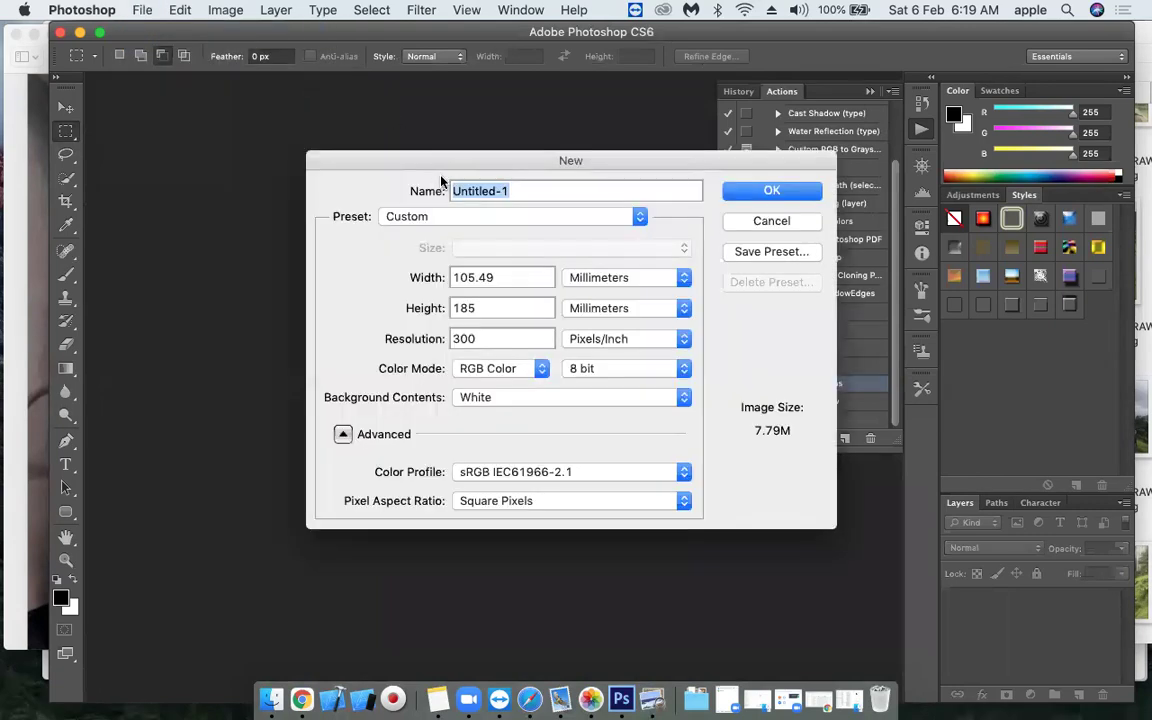
{"action": "left_click", "coordinate": [500, 217]}
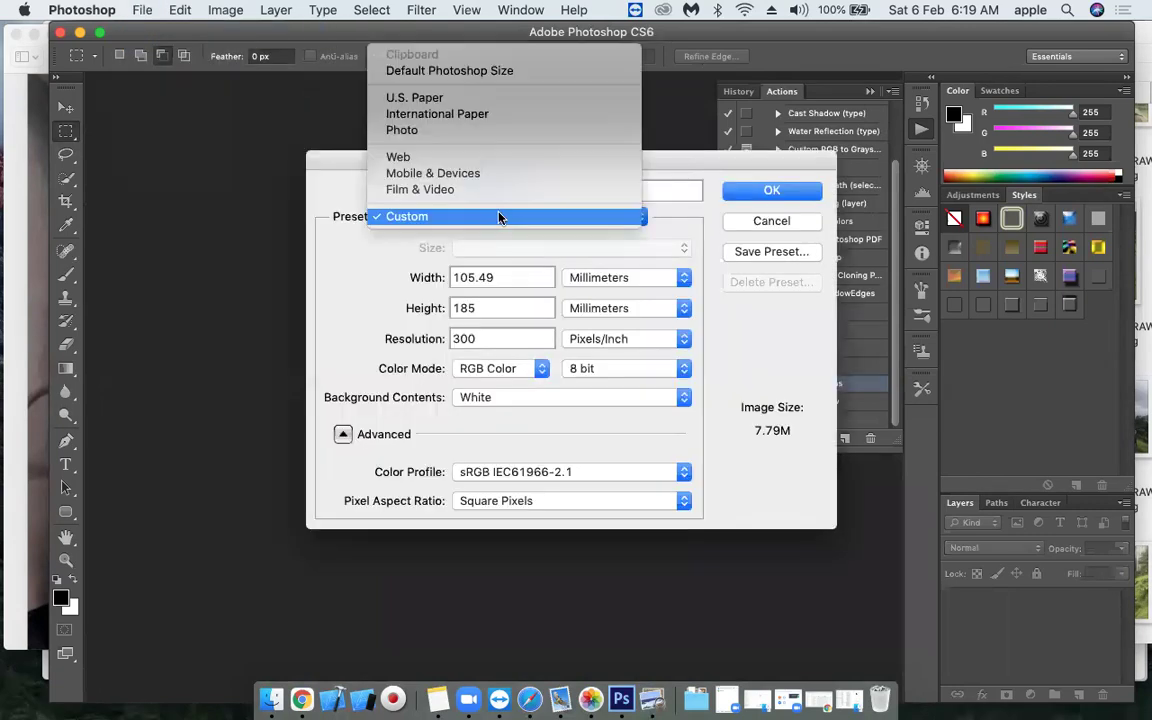
{"action": "left_click", "coordinate": [455, 113]}
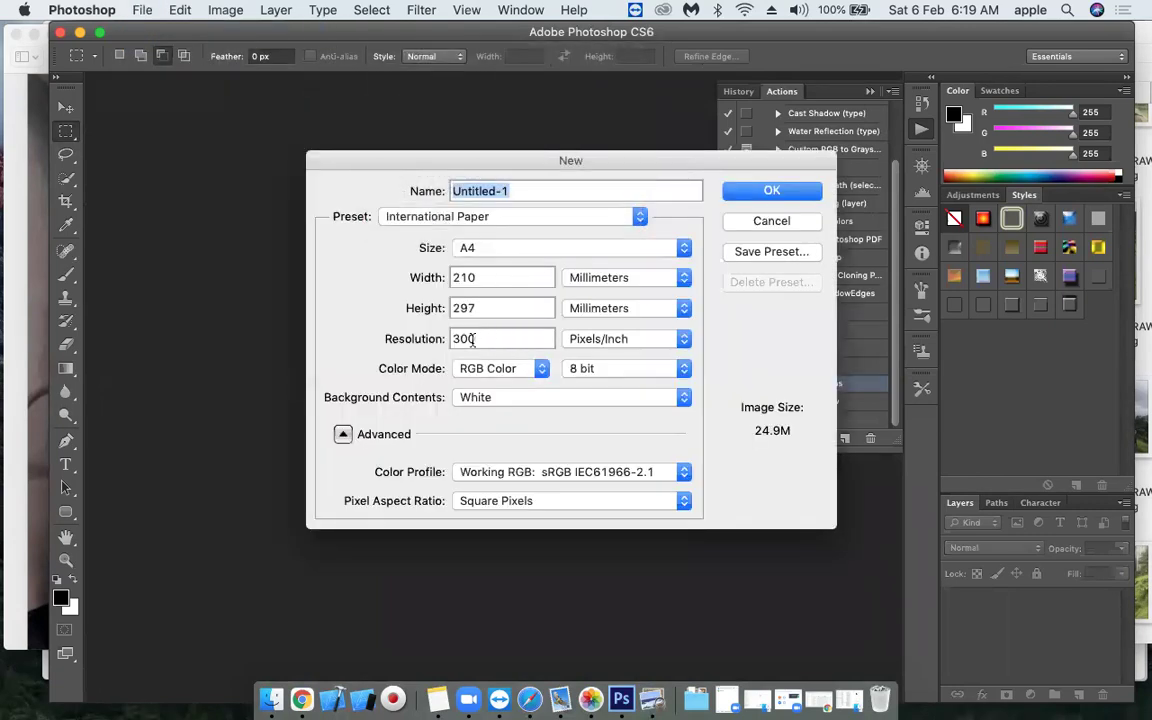
{"action": "double_click", "coordinate": [470, 340]}
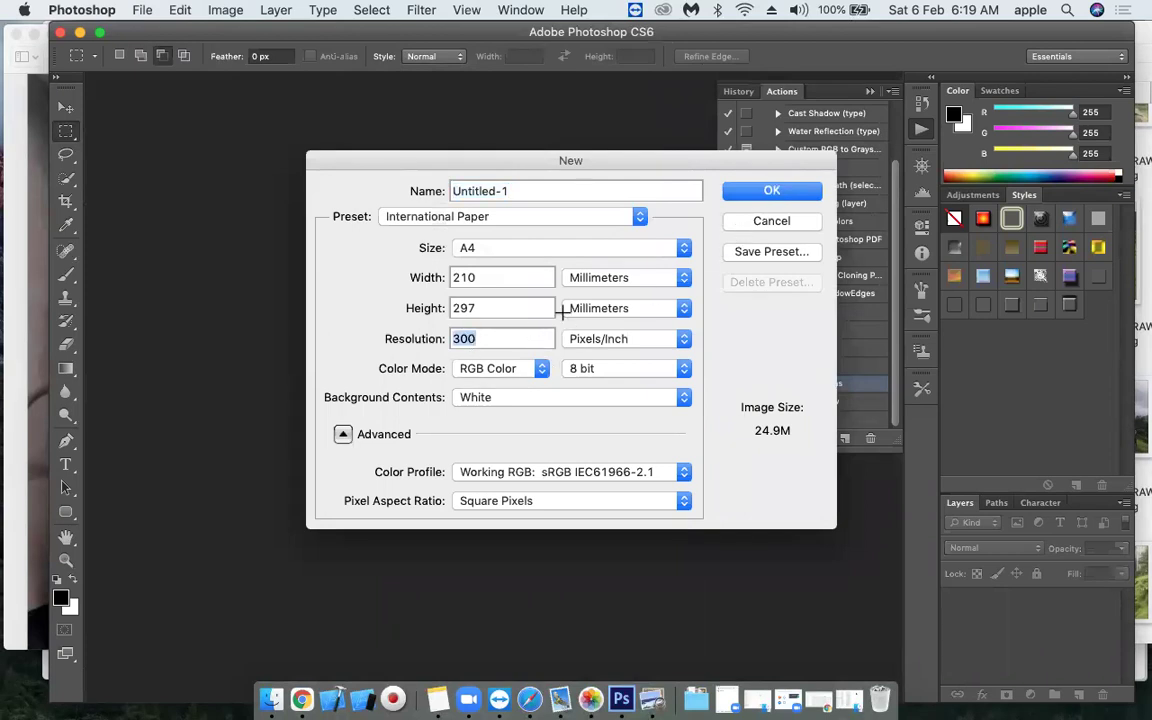
{"action": "key", "text": "Return"}
Bring up Finder, go to the Desktop and browse the orders folders.
{"action": "left_click", "coordinate": [271, 698]}
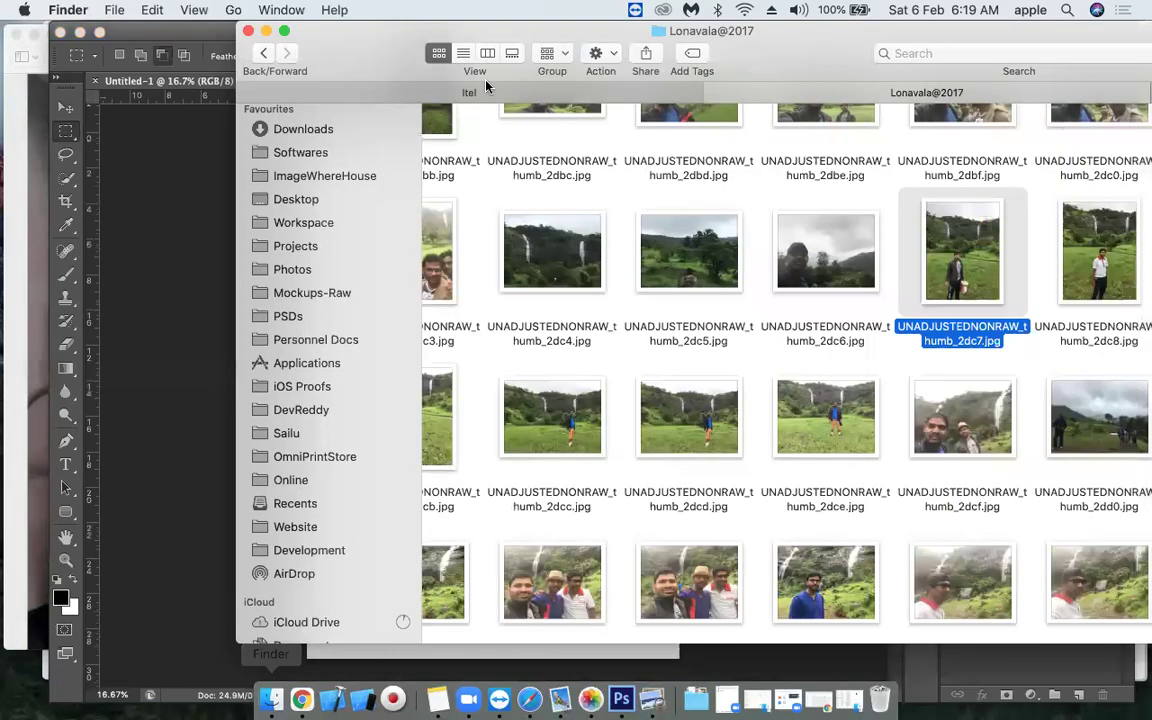
{"action": "left_click_drag", "start_coordinate": [386, 77], "coordinate": [474, 95]}
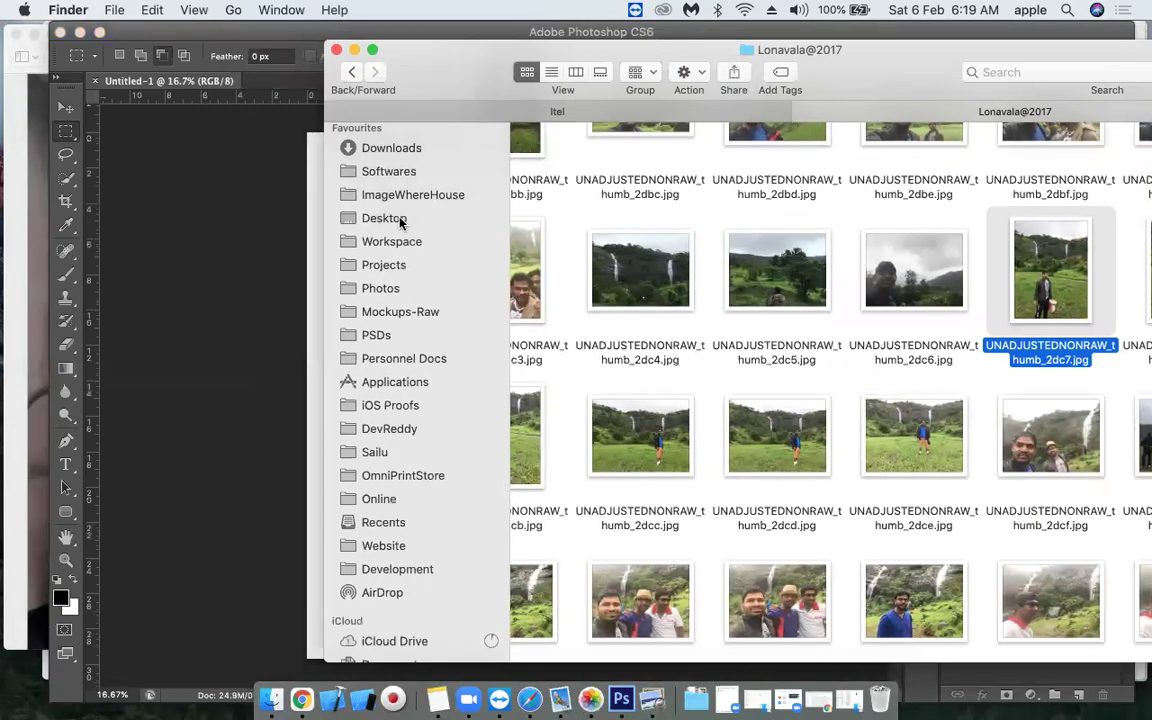
{"action": "left_click", "coordinate": [399, 220]}
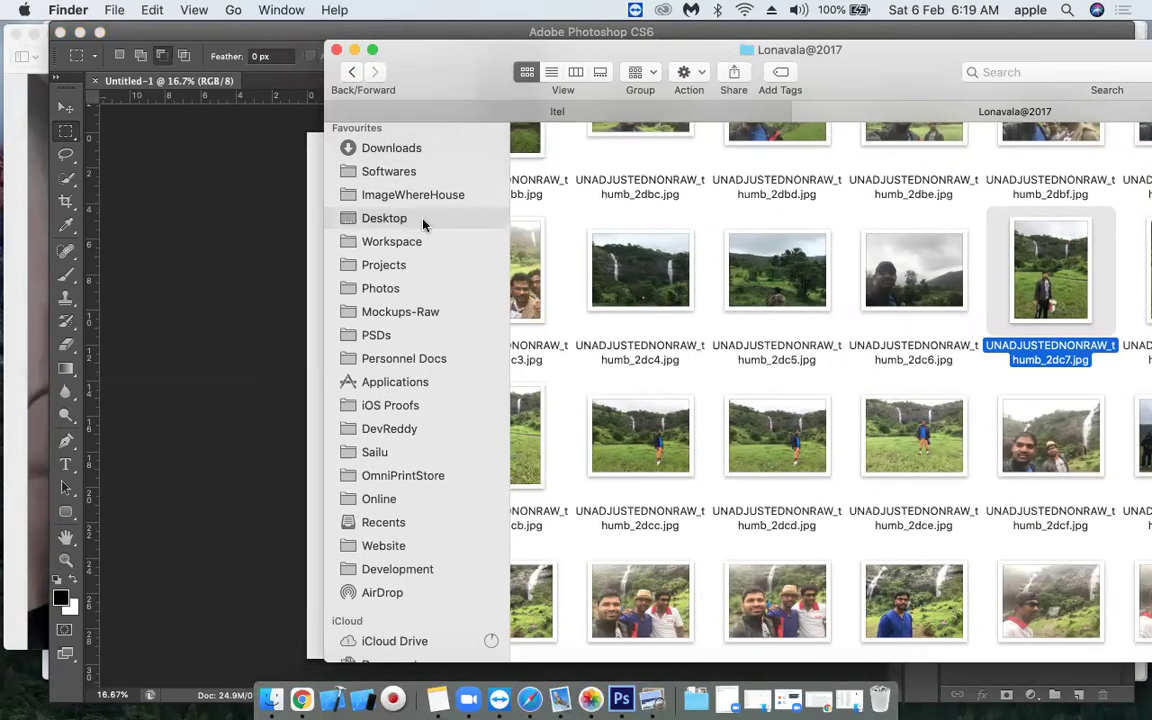
{"action": "left_click", "coordinate": [586, 194]}
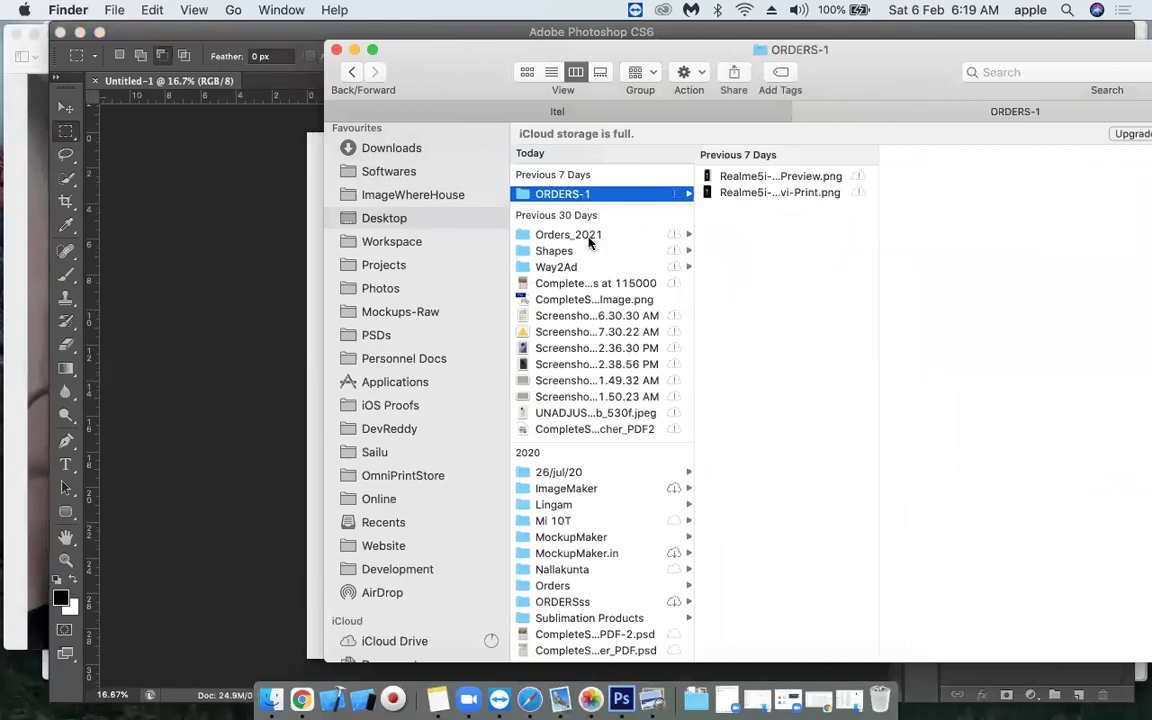
{"action": "left_click", "coordinate": [589, 237]}
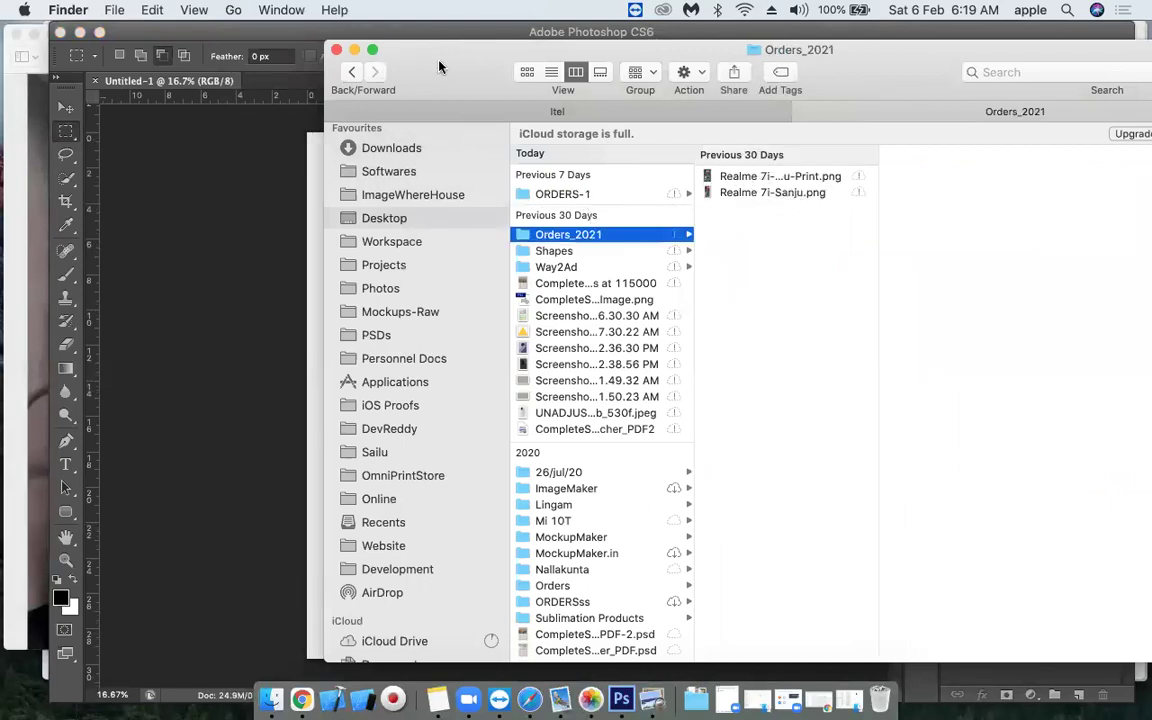
{"action": "left_click_drag", "start_coordinate": [428, 70], "coordinate": [304, 252]}
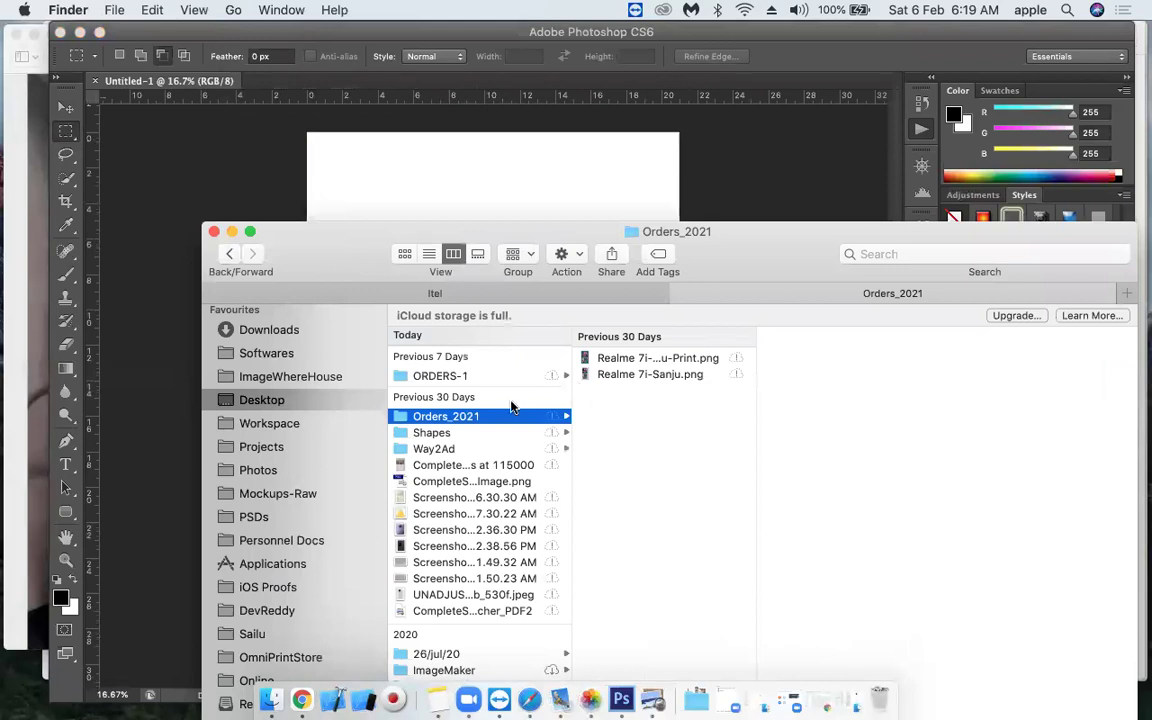
Open ORDERS-2021 and drag Realme 7i-DN-Print.png onto the A4 canvas.
{"action": "left_click", "coordinate": [683, 363]}
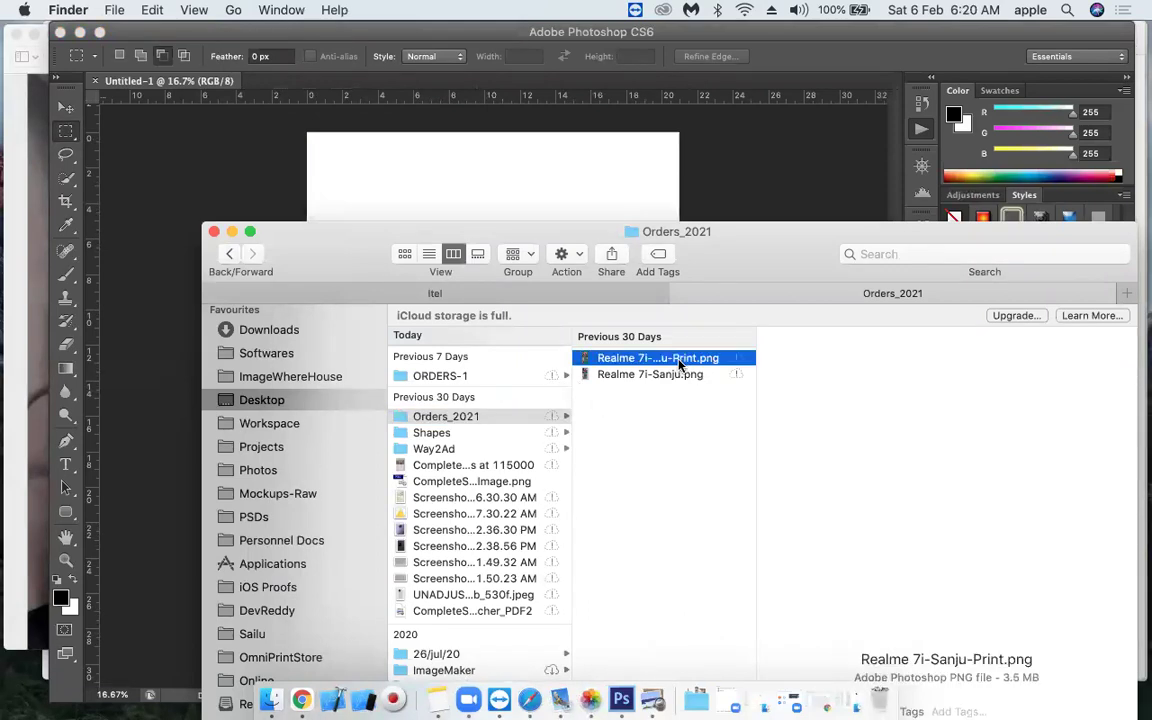
{"action": "left_click_drag", "start_coordinate": [350, 257], "coordinate": [305, 367]}
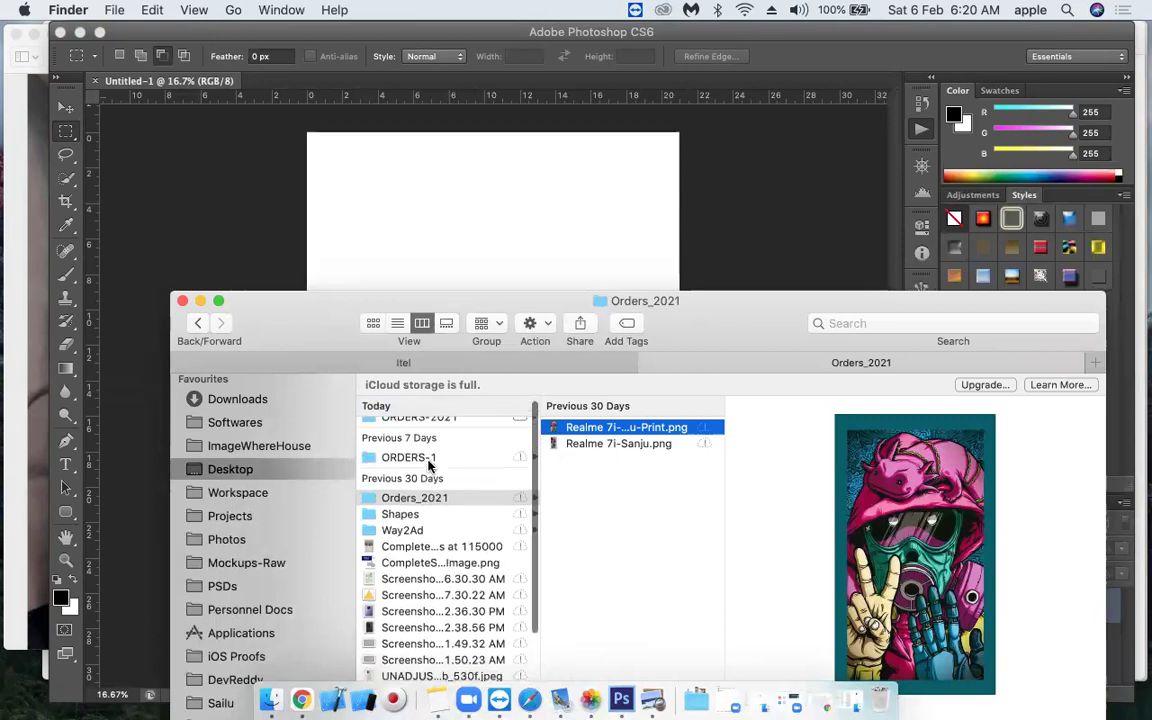
{"action": "left_click", "coordinate": [424, 429]}
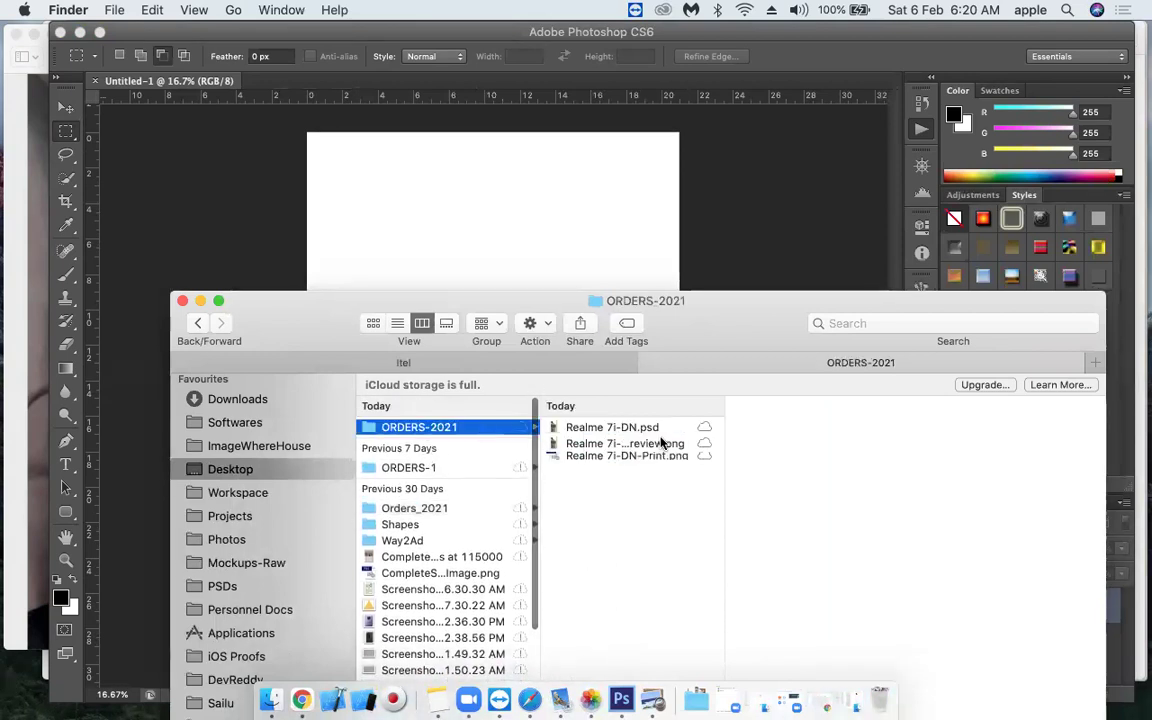
{"action": "left_click", "coordinate": [596, 459]}
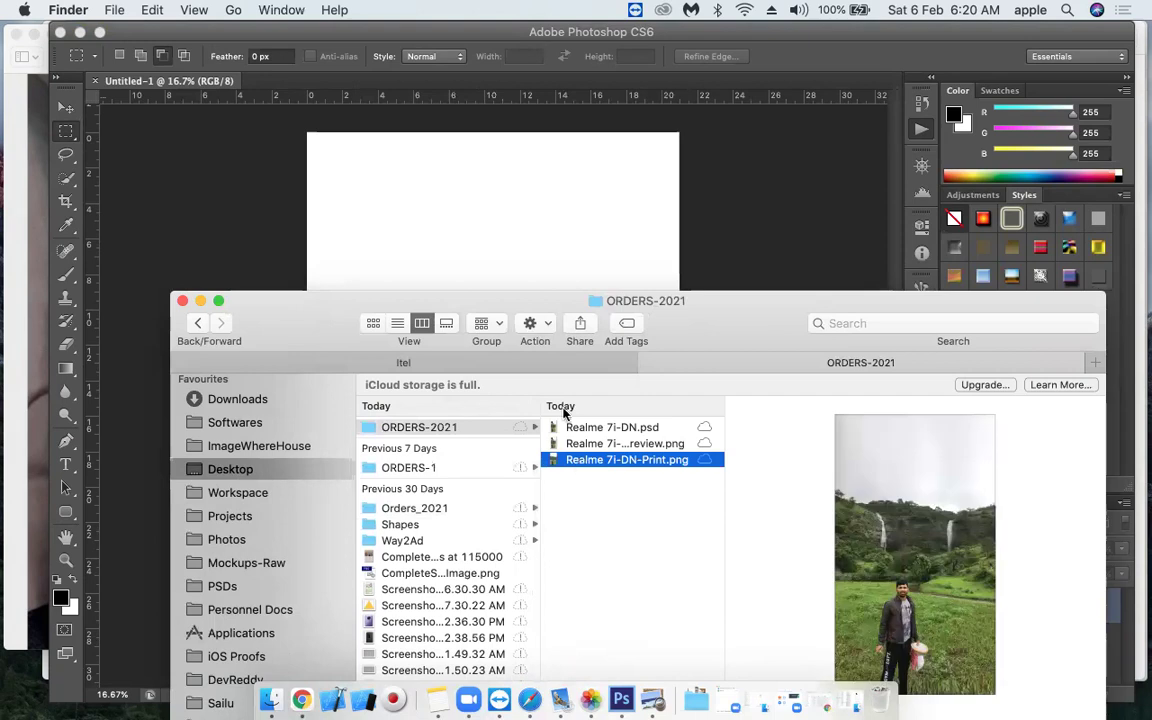
{"action": "left_click_drag", "start_coordinate": [596, 459], "coordinate": [576, 255]}
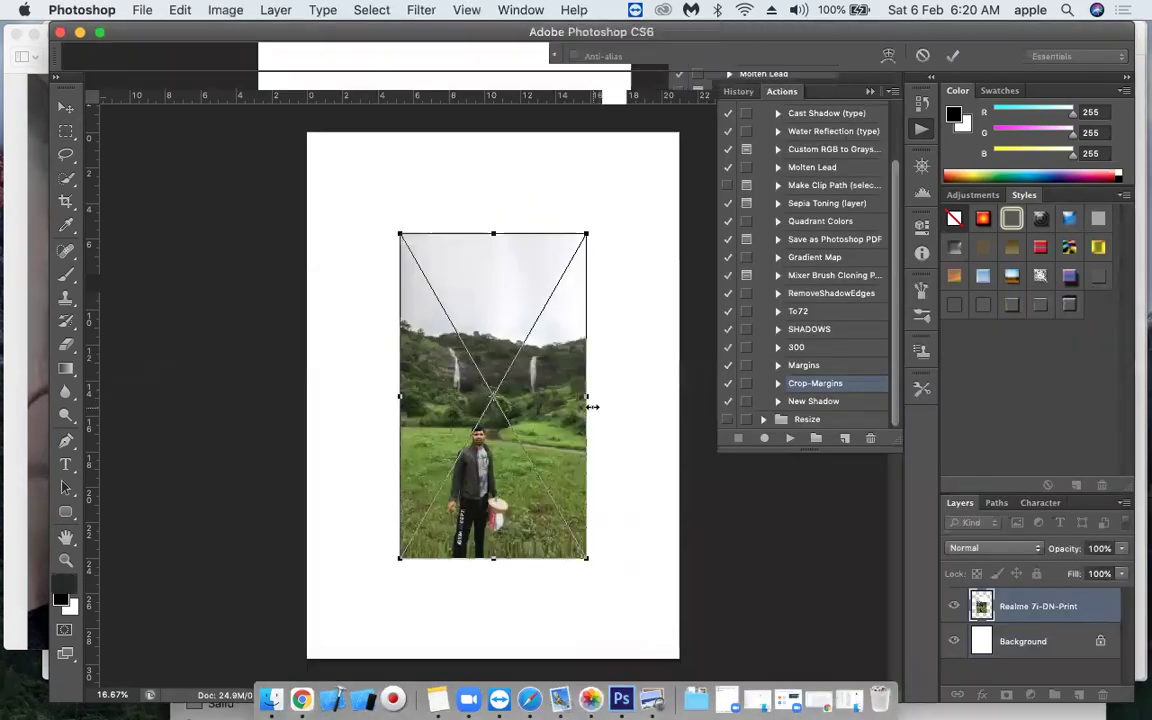
Rotate the placed print 90° clockwise, move it to the page top, commit, and open Print settings.
{"action": "right_click", "coordinate": [556, 412]}
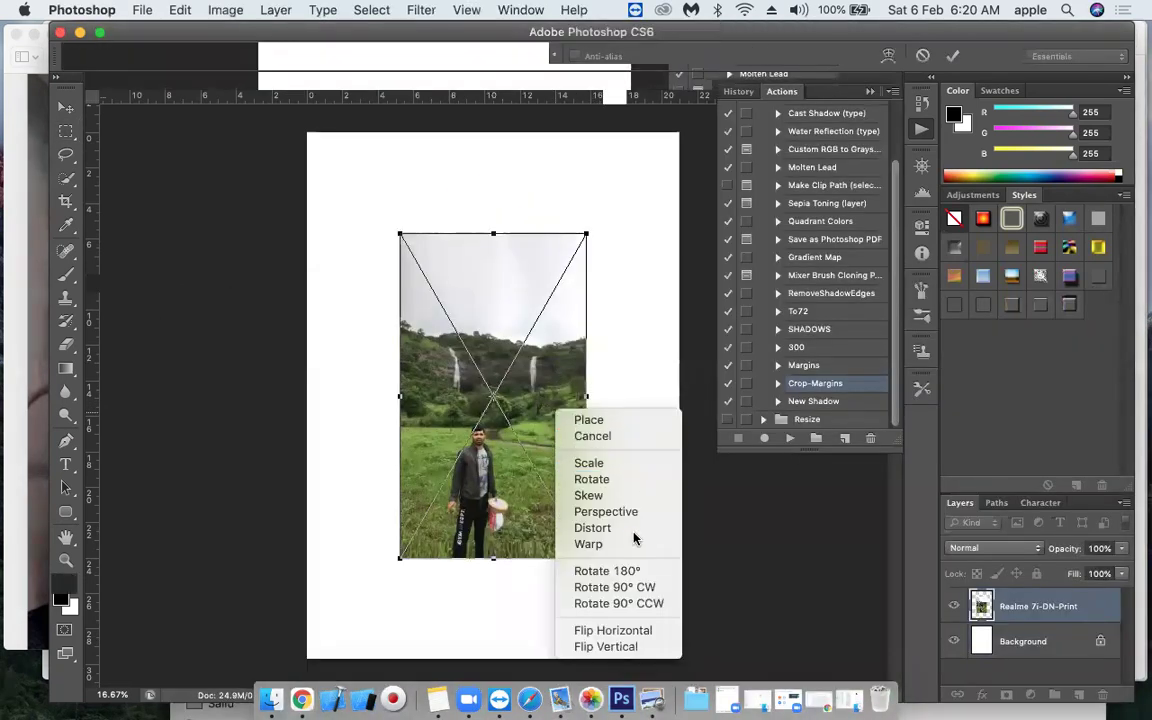
{"action": "left_click", "coordinate": [616, 588]}
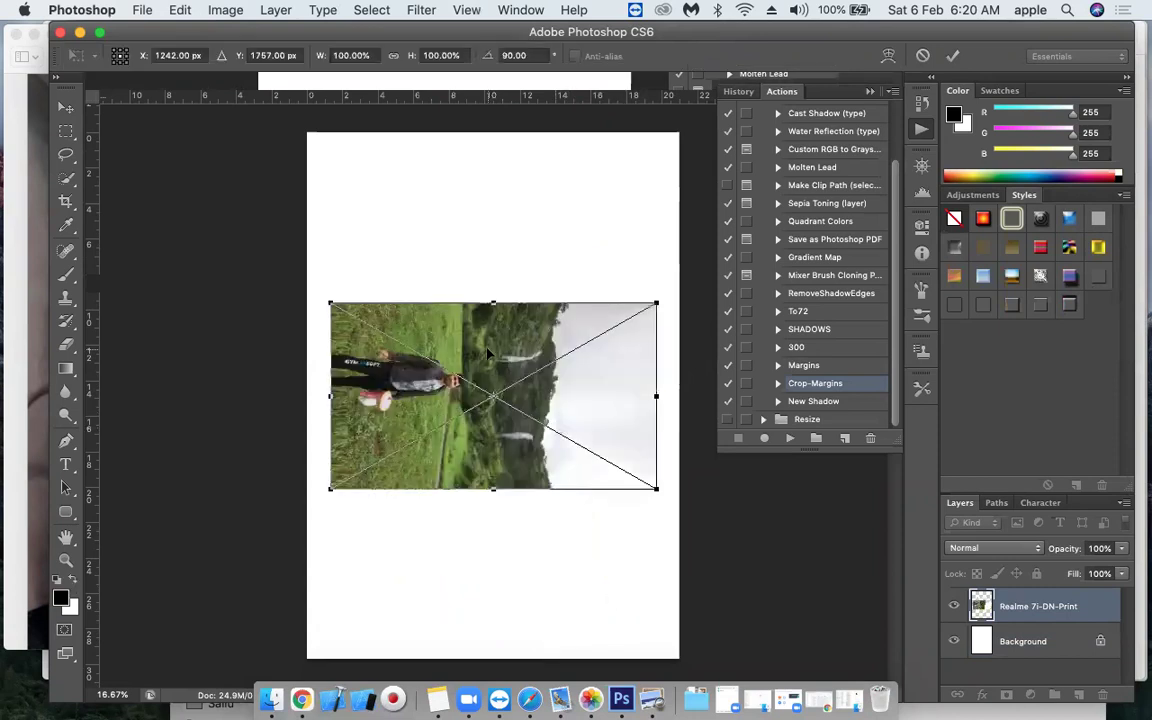
{"action": "left_click_drag", "start_coordinate": [488, 285], "coordinate": [492, 116]}
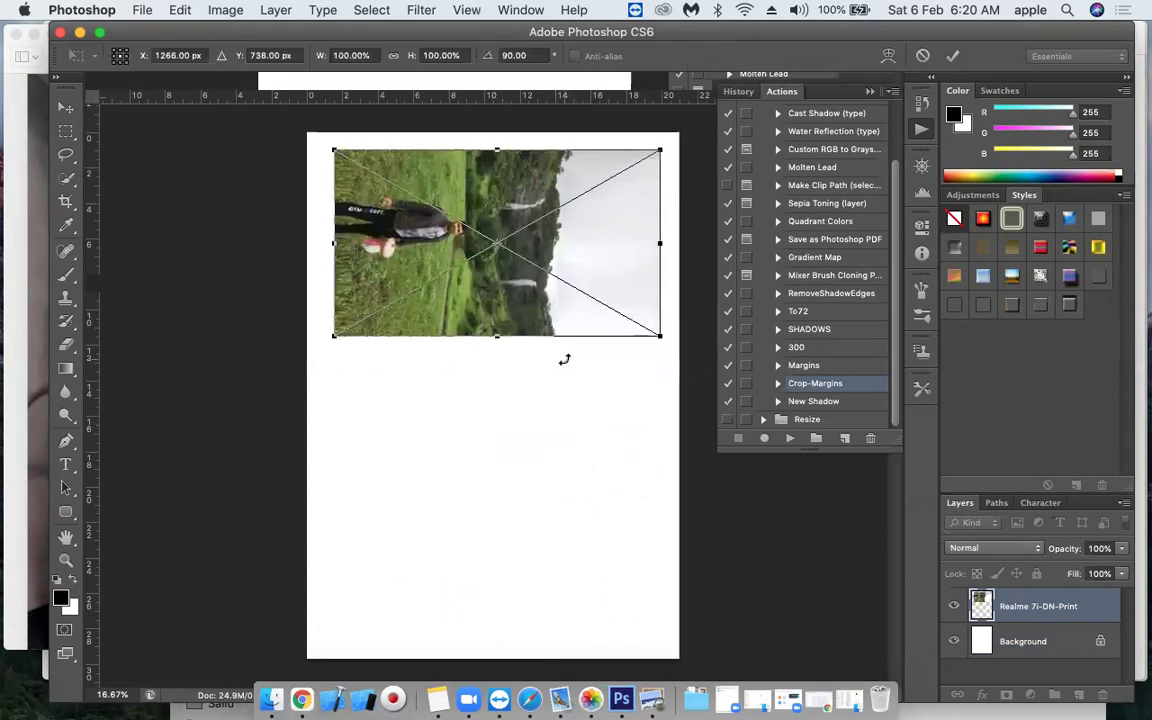
{"action": "key", "text": "Return"}
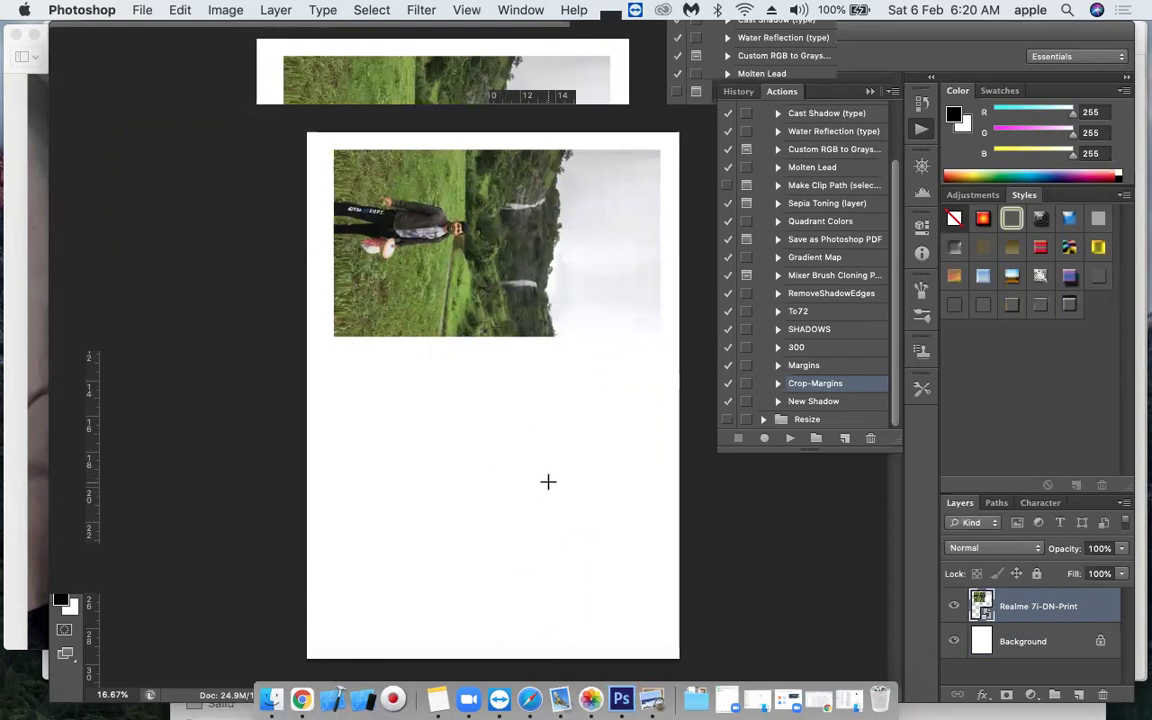
{"action": "key", "text": "super+p"}
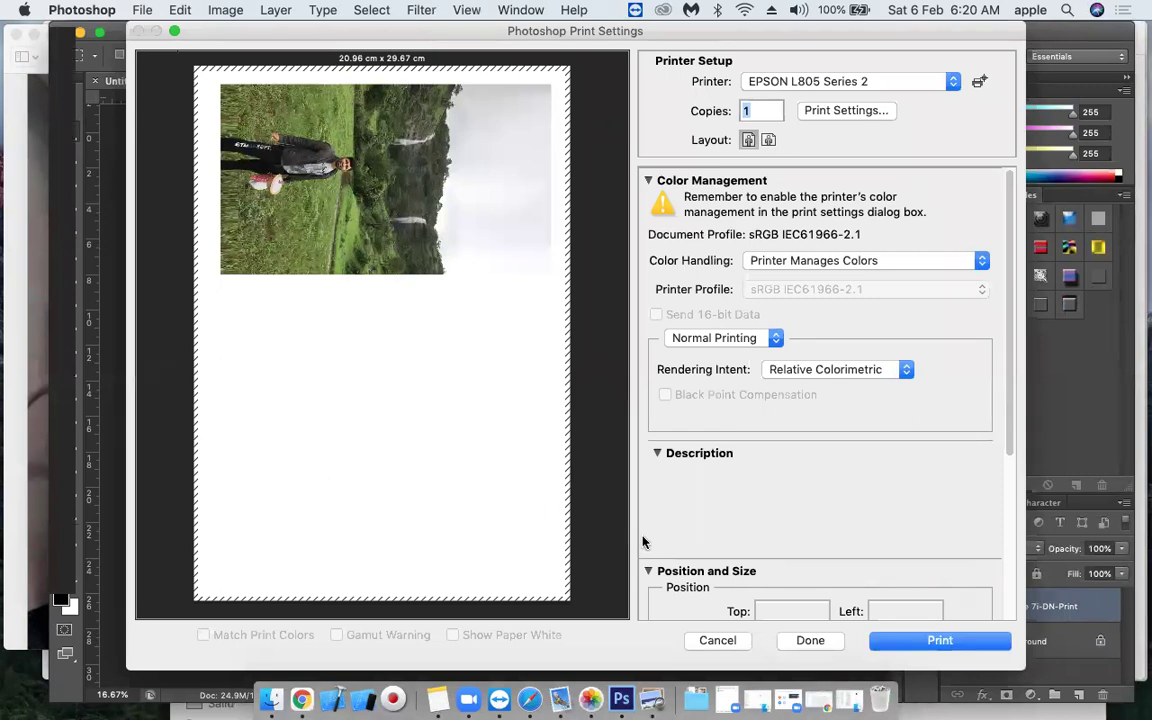
Cancel the EPSON L805 Print Settings dialog without printing.
{"action": "left_click", "coordinate": [717, 640]}
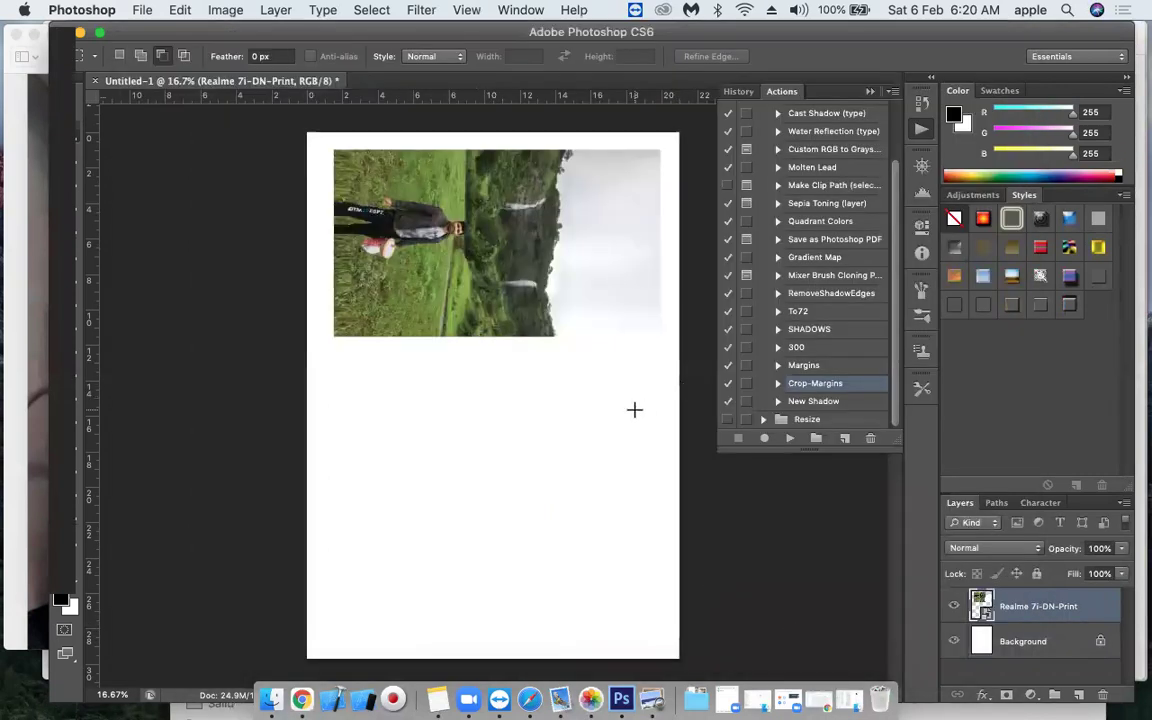